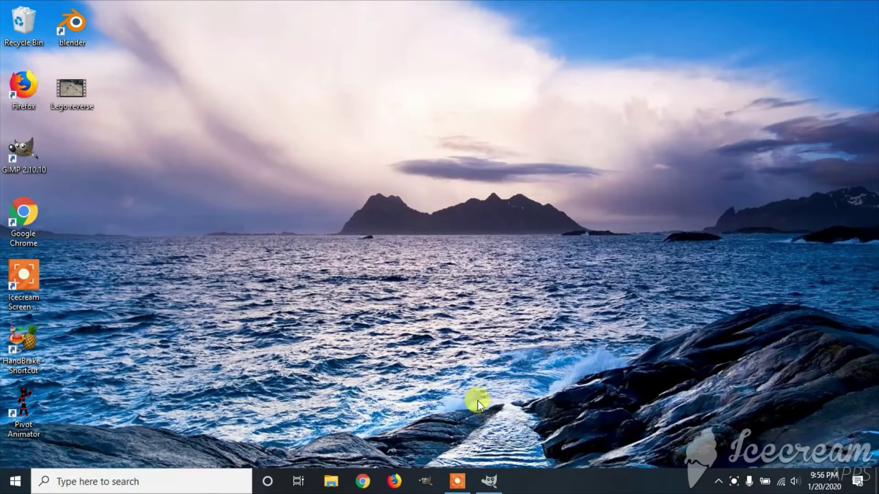
# Switch to GIMP and create a new blank image of 1920 × 1080 px
pyautogui.click(491, 478)
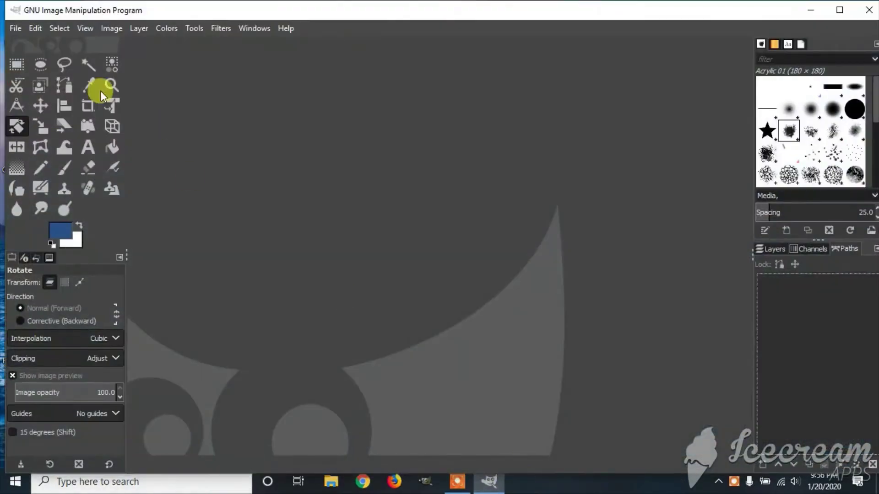
pyautogui.click(15, 29)
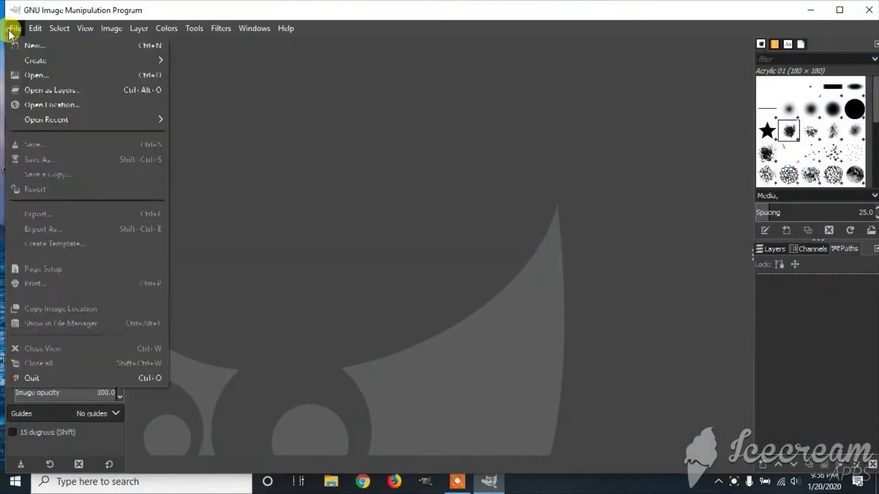
pyautogui.click(31, 46)
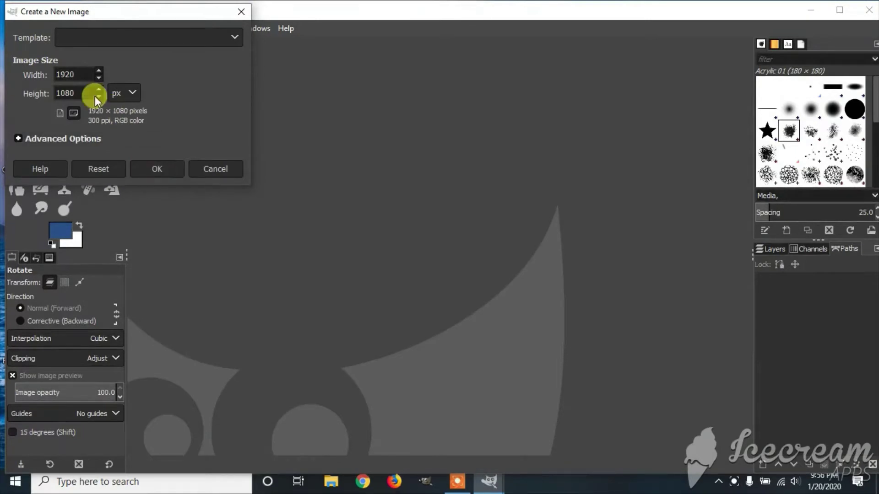
pyautogui.click(154, 170)
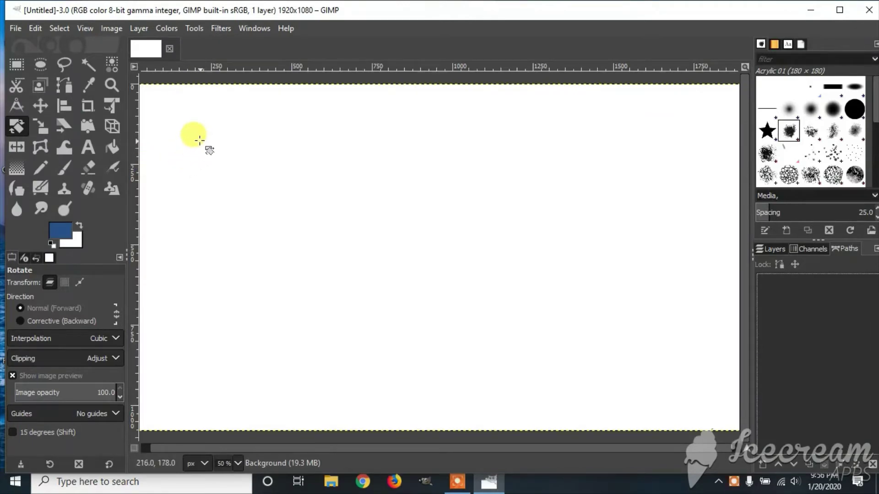
# Add a horizontal guide at 50% of the image height using New Guide (by Percent)
pyautogui.scroll(-1, 311, 176)
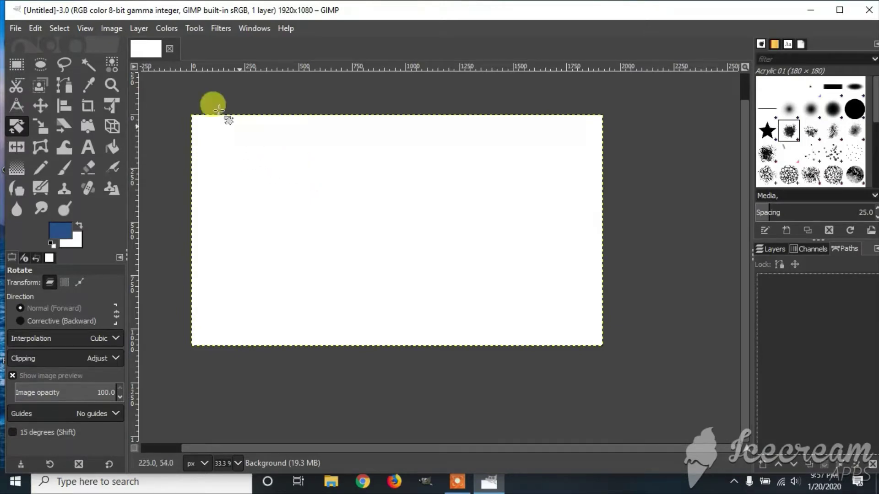
pyautogui.click(105, 29)
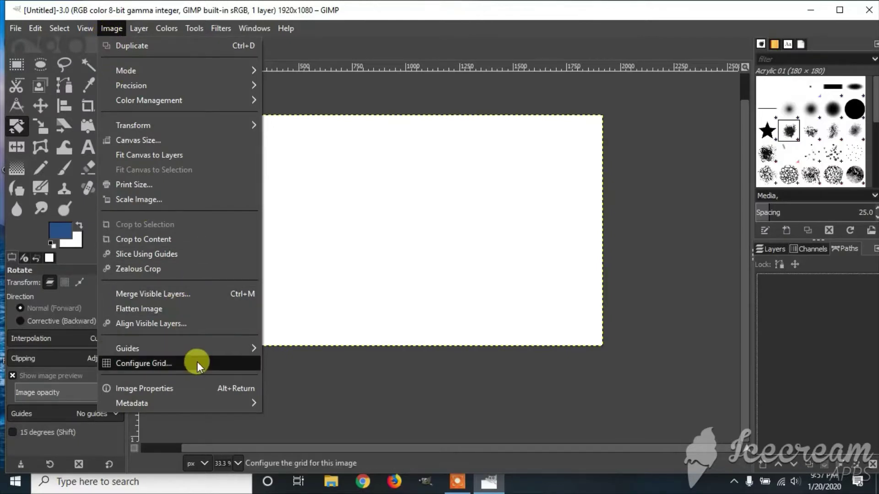
pyautogui.moveTo(195, 350)
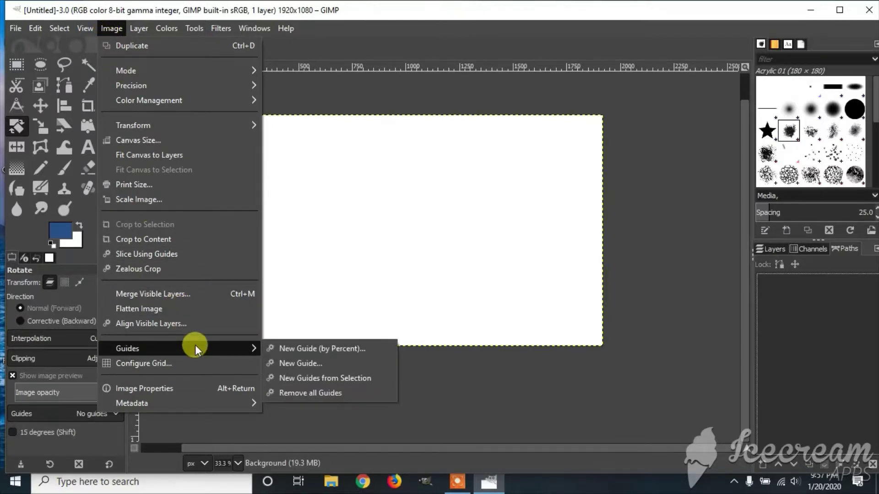
pyautogui.click(306, 347)
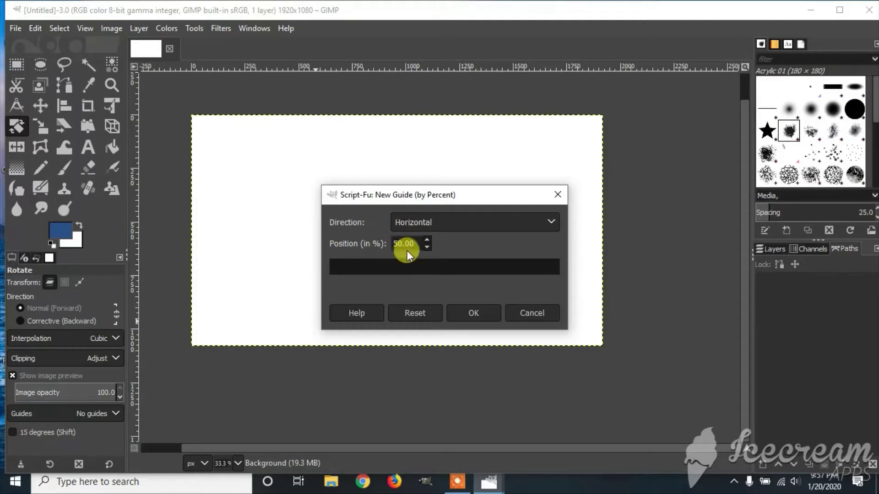
pyautogui.click(473, 314)
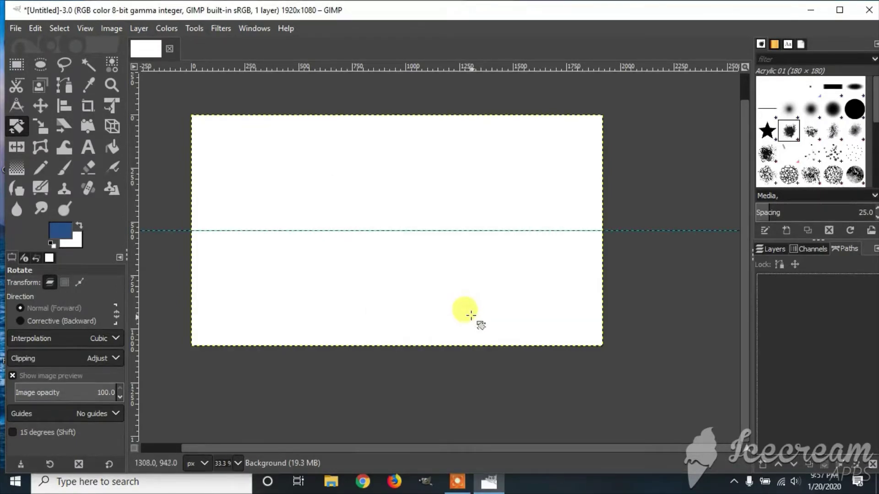
# Add a vertical guide at 50% of the image width using New Guide (by Percent)
pyautogui.click(113, 28)
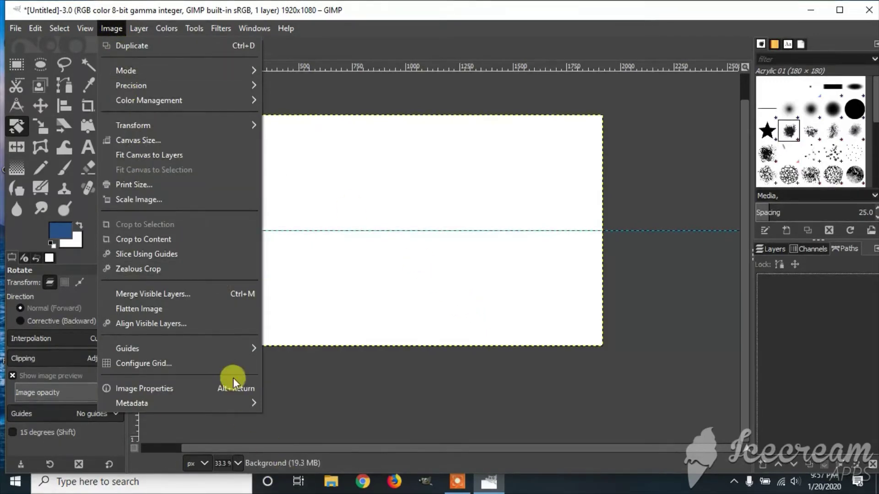
pyautogui.moveTo(242, 345)
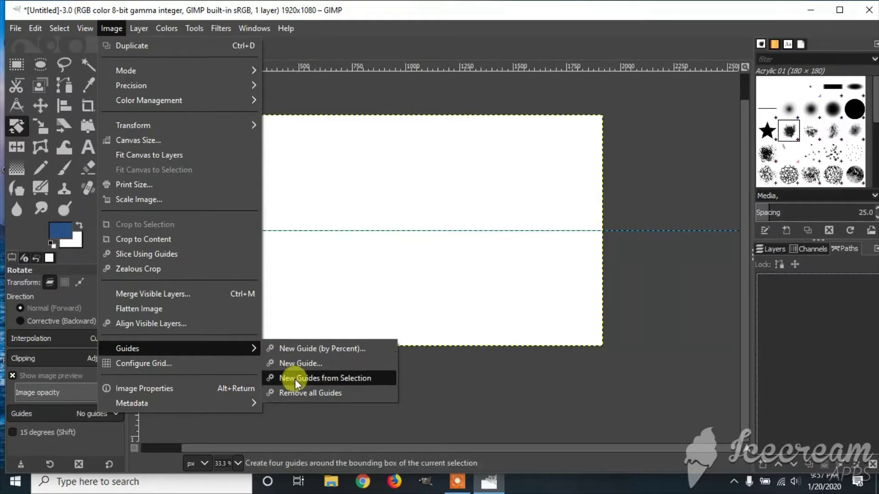
pyautogui.click(300, 348)
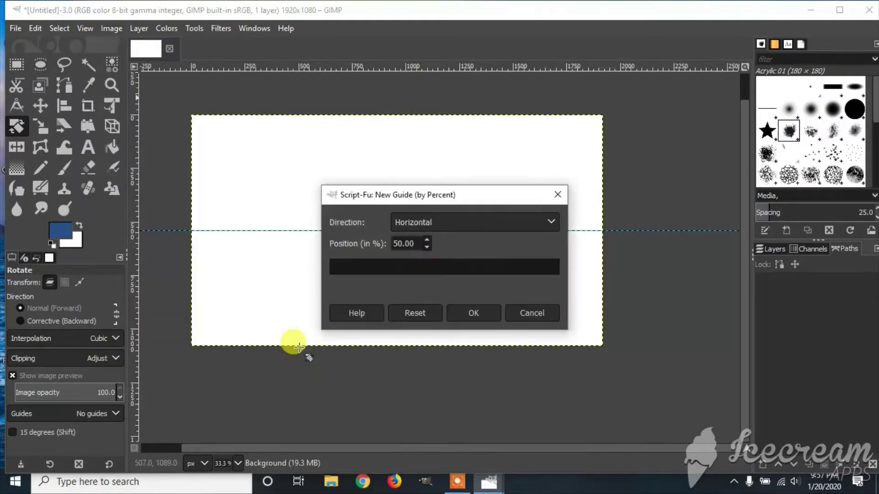
pyautogui.click(446, 224)
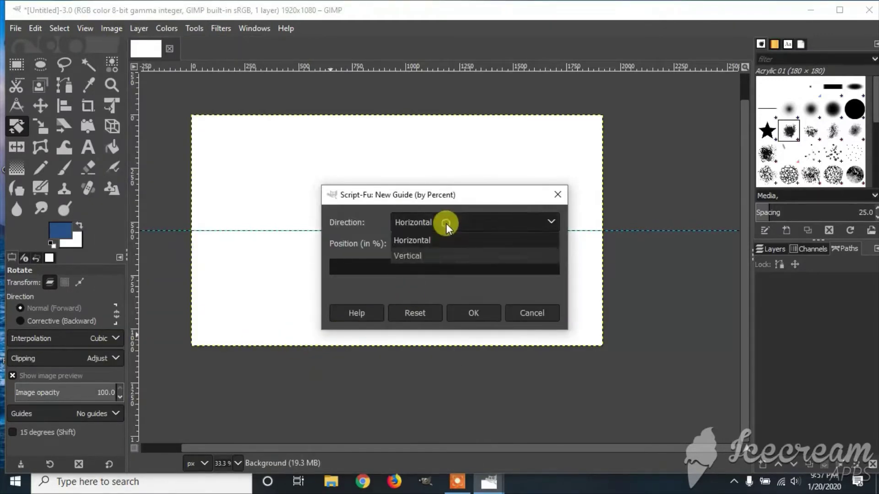
pyautogui.click(443, 255)
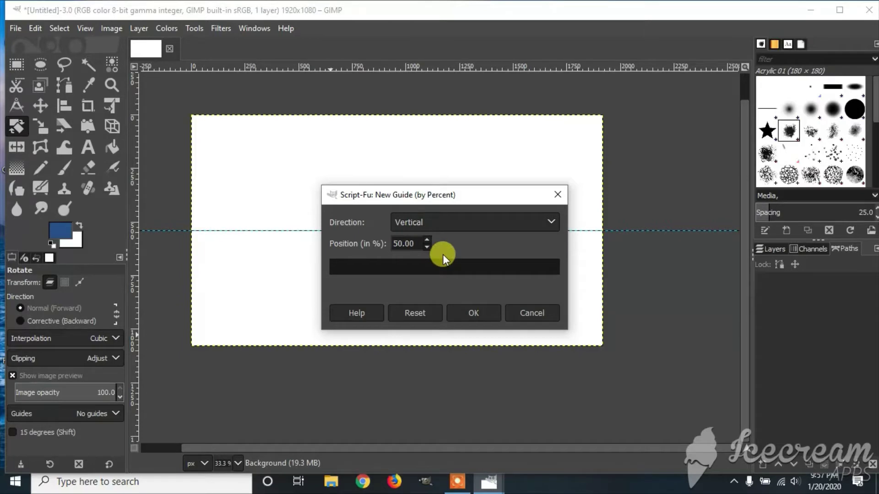
pyautogui.click(473, 314)
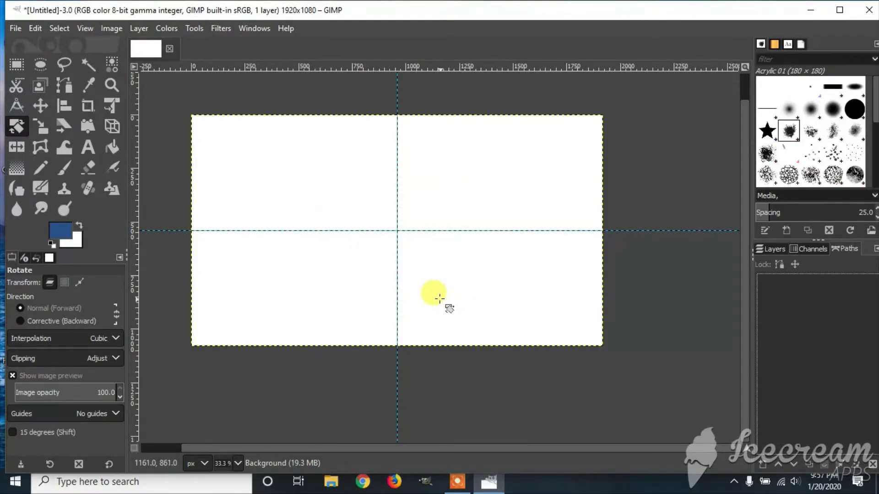
# Draw a circular ellipse selection of about 540 × 540 px, expanded from the centre where the two guides cross
pyautogui.click(39, 70)
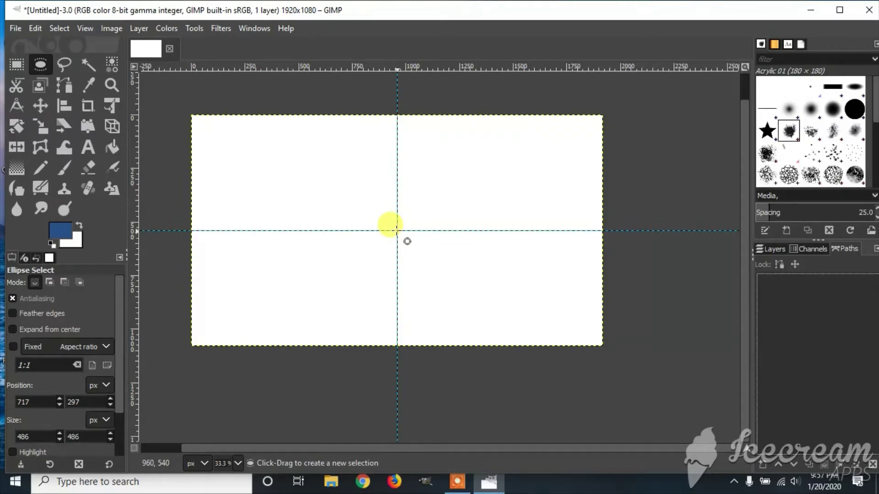
pyautogui.click(396, 230)
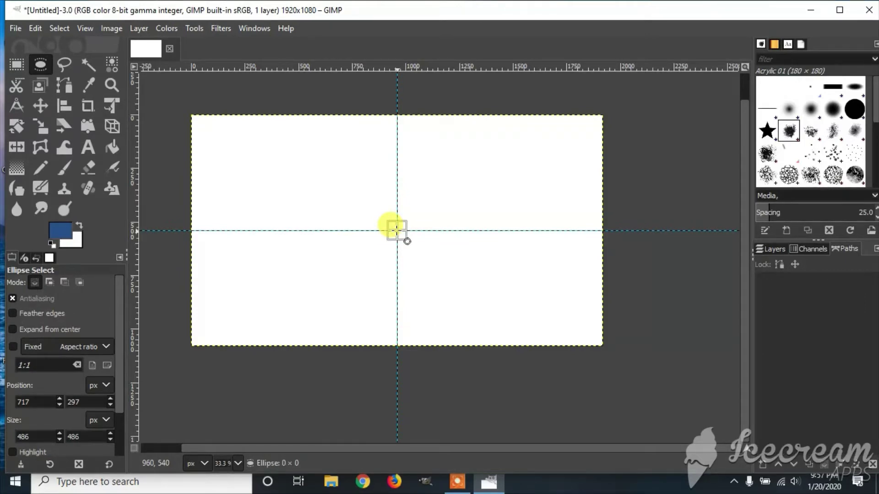
pyautogui.press('ctrl')
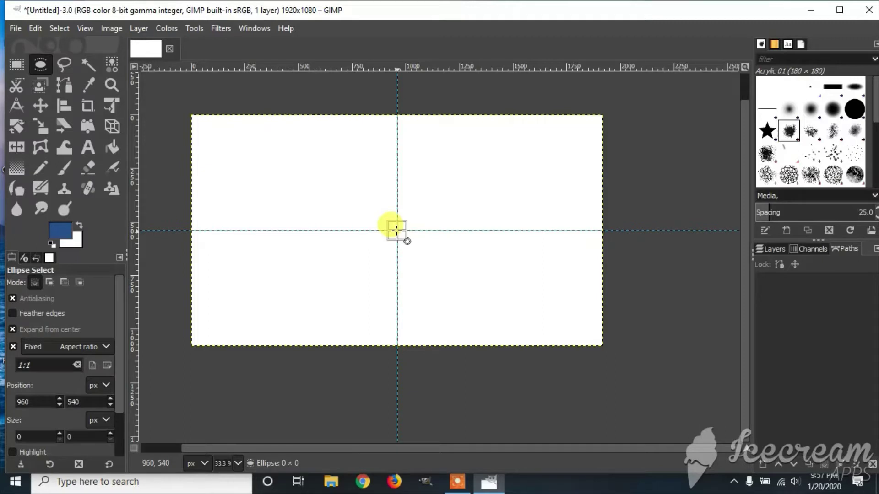
pyautogui.moveTo(397, 230); pyautogui.dragTo(437, 289)
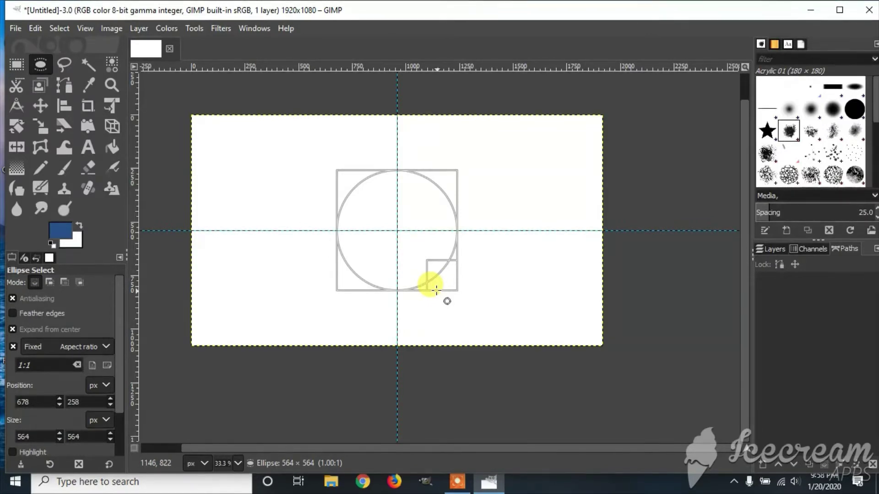
pyautogui.moveTo(436, 289); pyautogui.dragTo(436, 287)
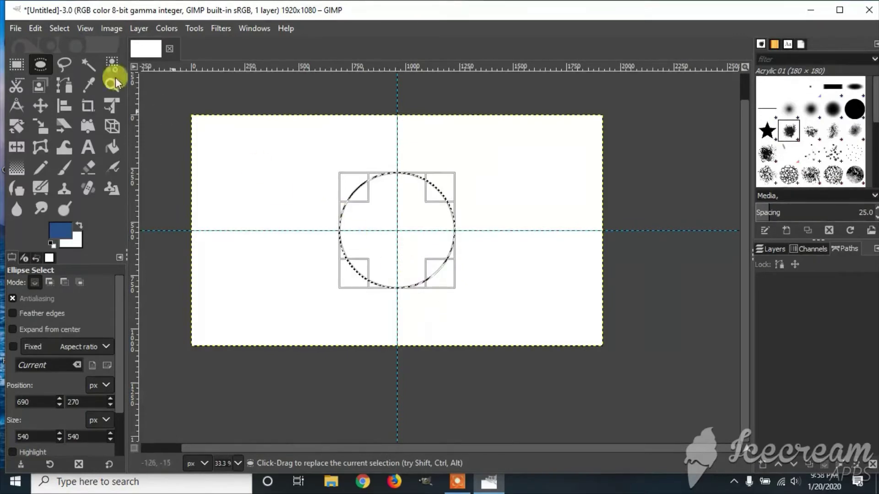
# Convert the circular selection to a path and deselect everything
pyautogui.click(60, 28)
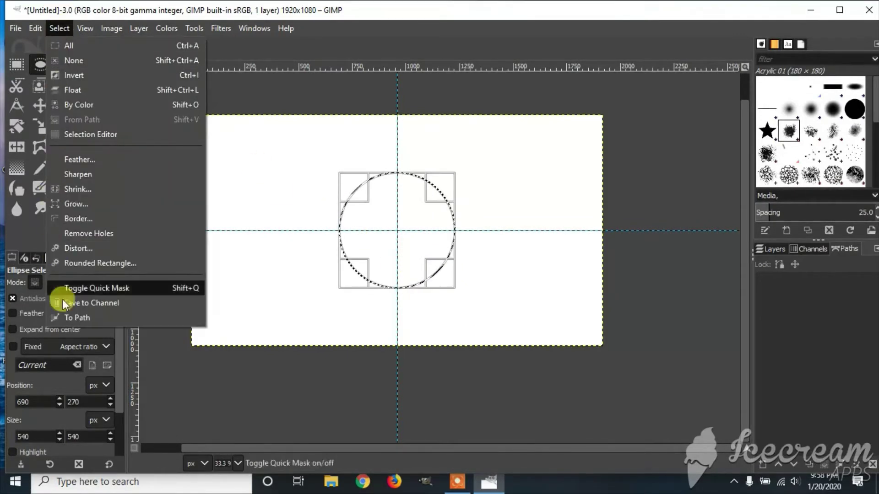
pyautogui.click(69, 316)
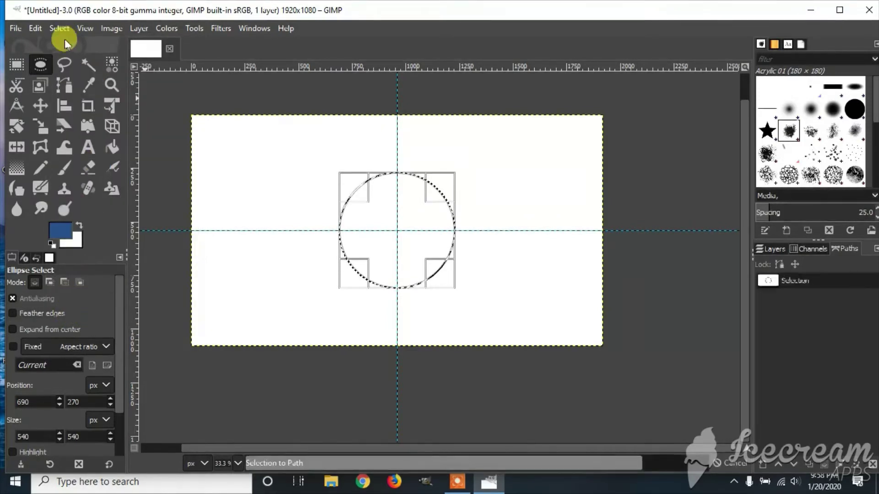
pyautogui.click(63, 27)
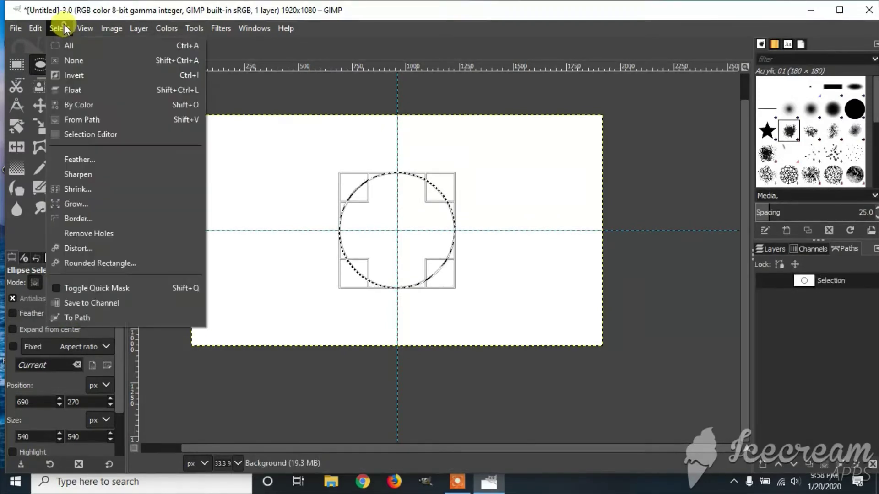
pyautogui.click(76, 60)
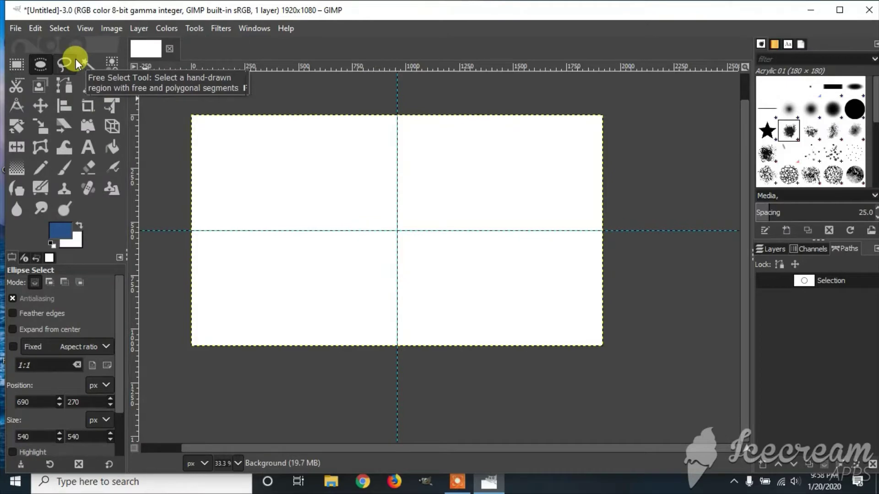
# Make the new circle path visible on the canvas
pyautogui.click(774, 249)
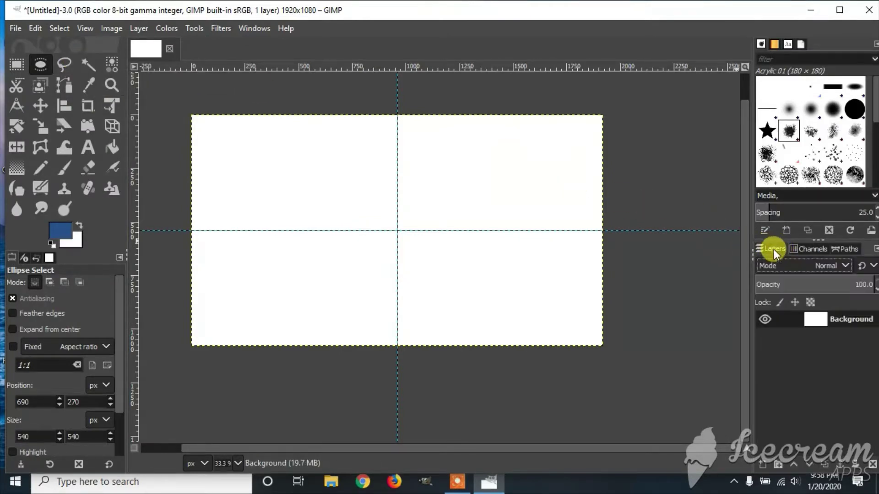
pyautogui.click(844, 248)
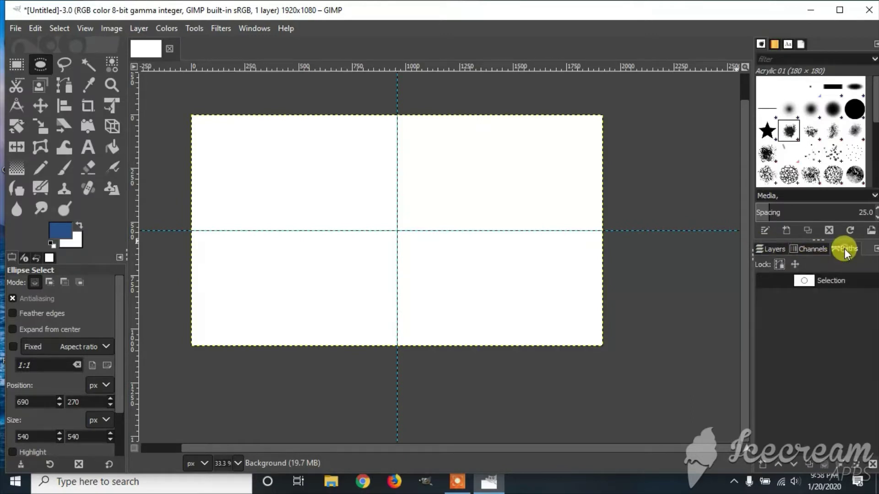
pyautogui.click(762, 280)
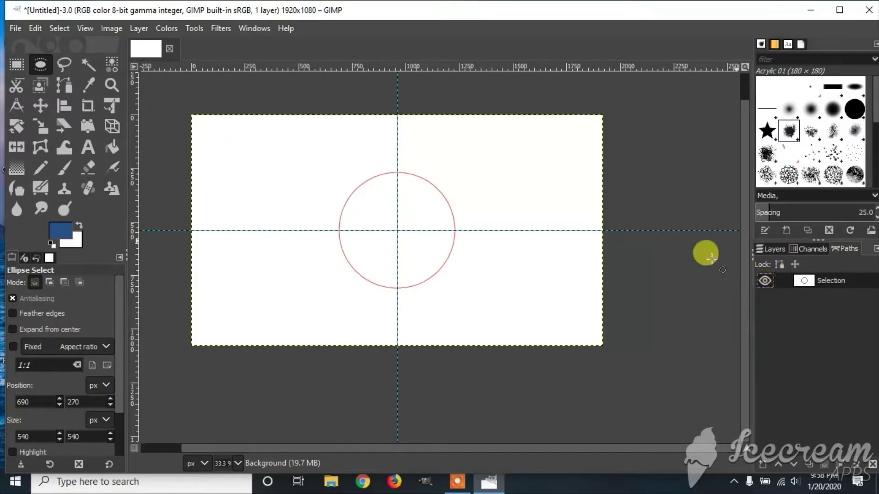
# Create a text box across the upper-left part of the canvas containing "Really Random"
pyautogui.click(774, 249)
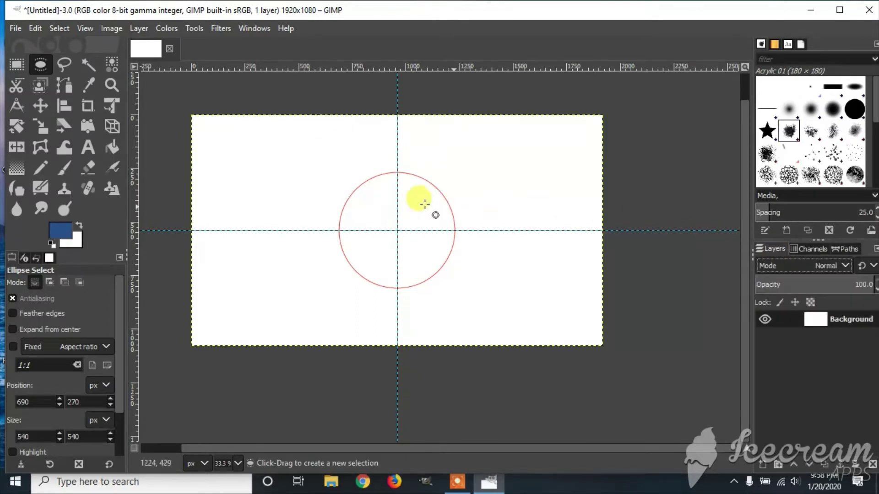
pyautogui.click(87, 148)
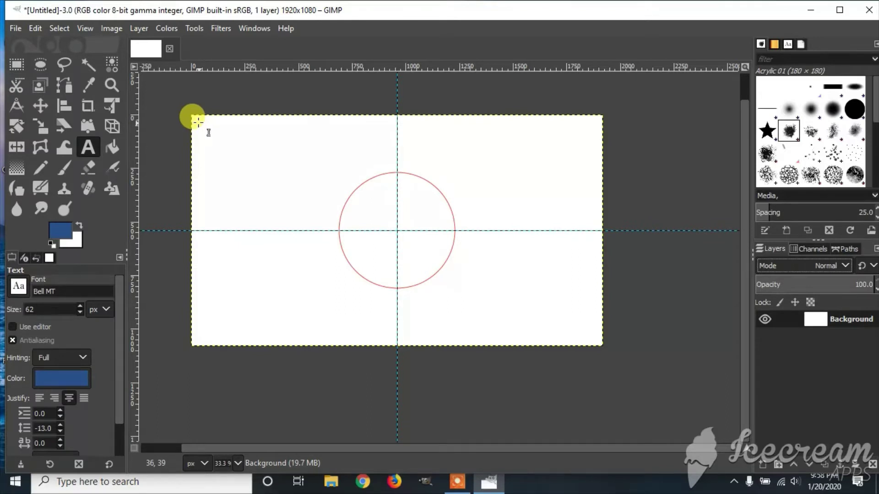
pyautogui.moveTo(198, 122); pyautogui.dragTo(430, 181)
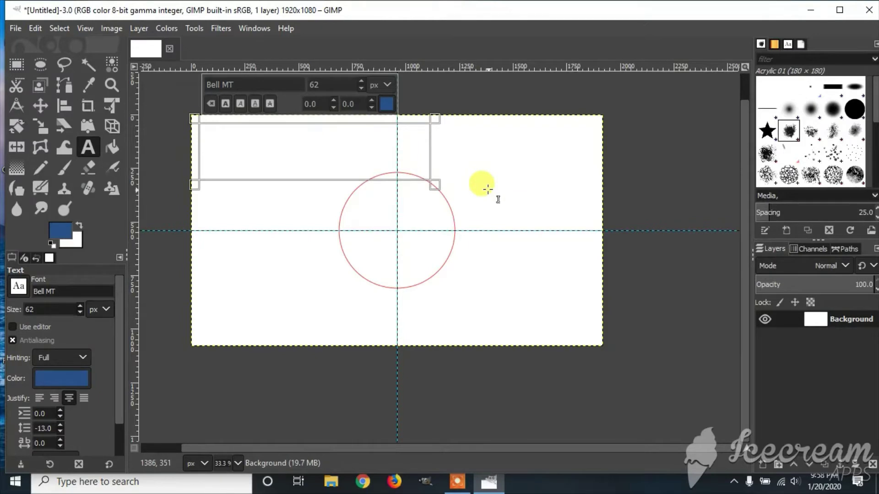
pyautogui.write('R')
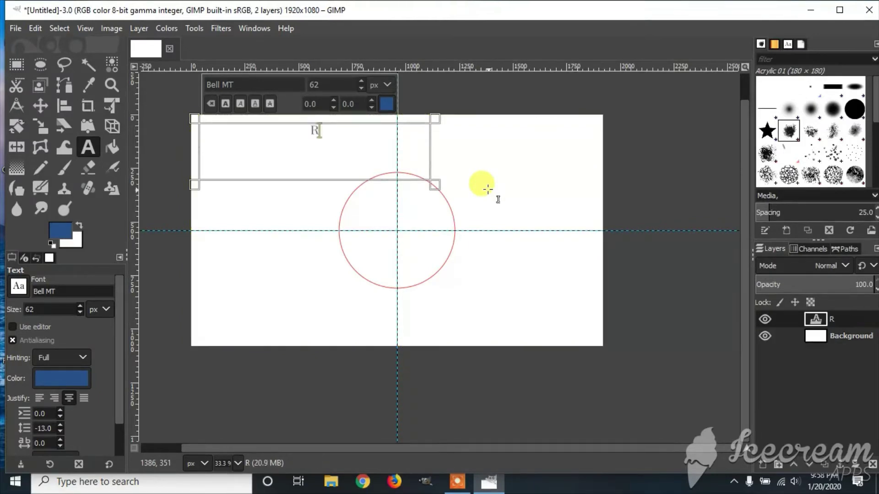
pyautogui.write('eally R')
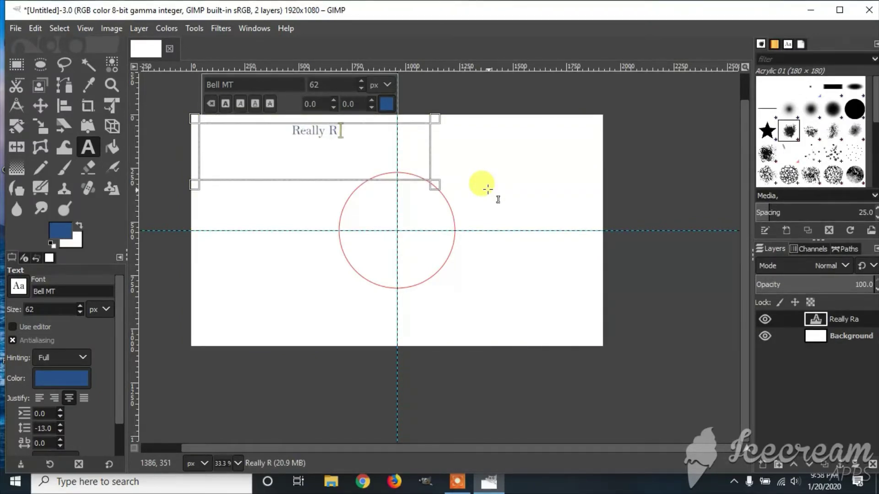
pyautogui.write('andom')
# Select the whole "Really Random" text, set its size to 129 px and make it bold
pyautogui.hotkey('ctrl', 'shift', 'Left')
pyautogui.hotkey('ctrl', 'shift', 'Left')
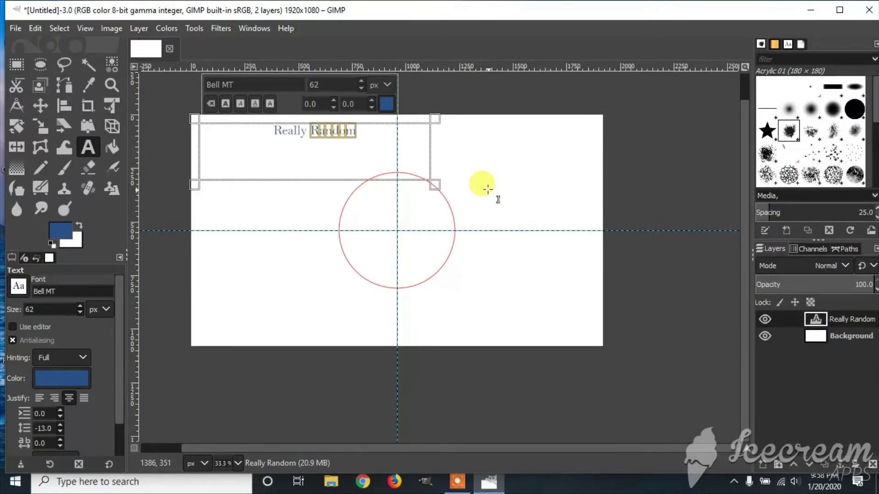
pyautogui.click(362, 81)
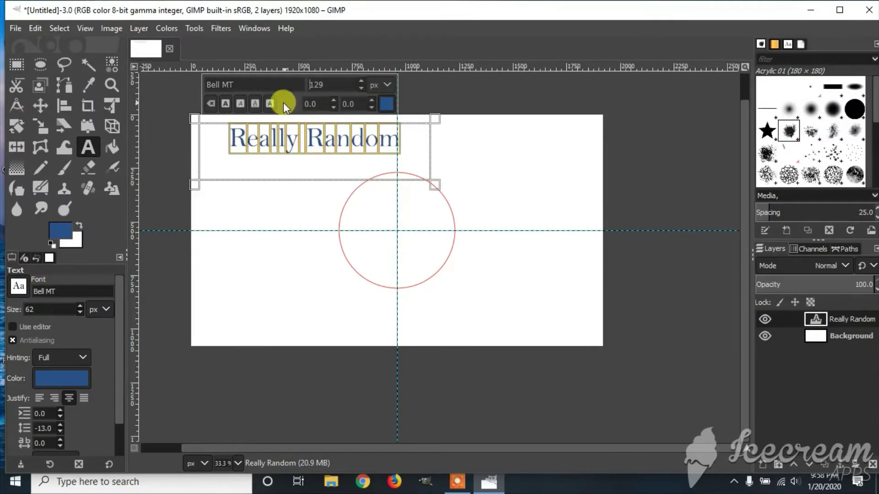
pyautogui.click(224, 104)
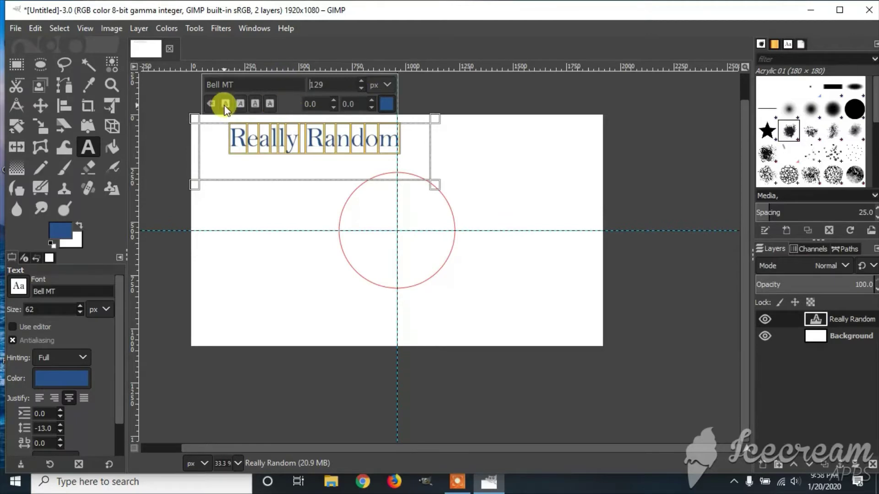
# Create a second text box across the lower-left part of the canvas containing "Tutorials"
pyautogui.click(319, 221)
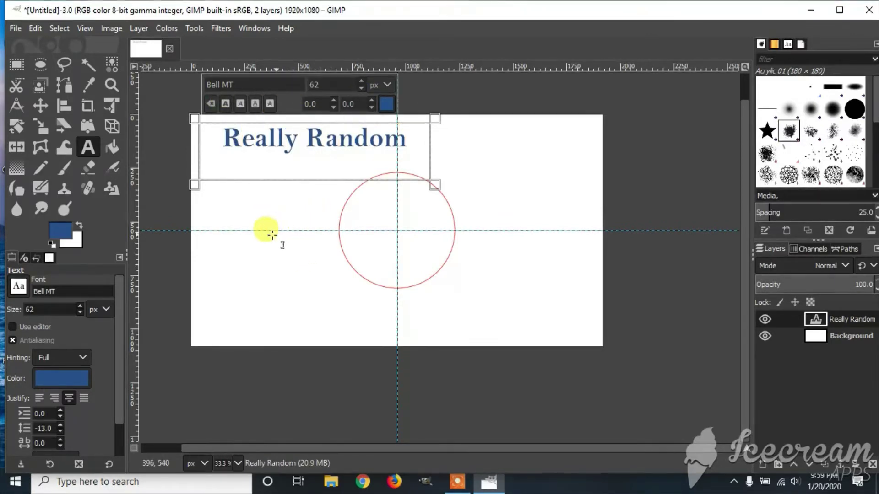
pyautogui.moveTo(202, 240); pyautogui.dragTo(472, 304)
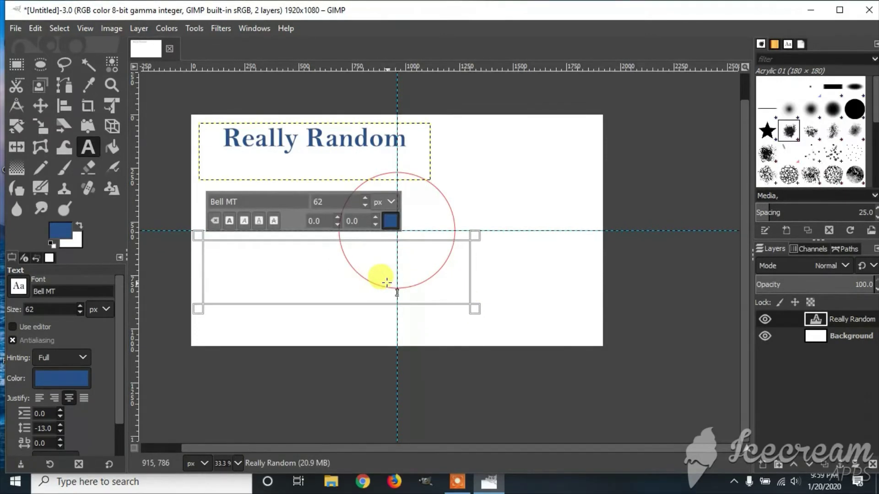
pyautogui.write('Tutorials')
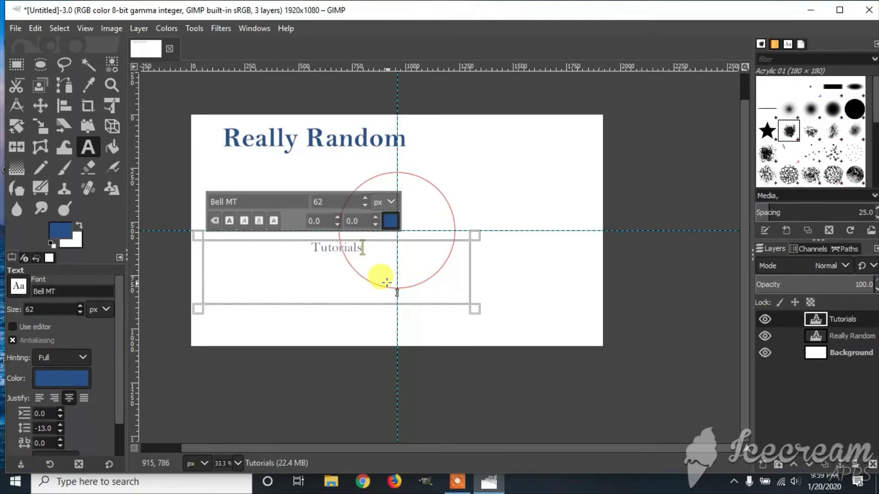
# Select the whole "Tutorials" text, make it bold and set its size to 130 px
pyautogui.hotkey('ctrl', 'a')
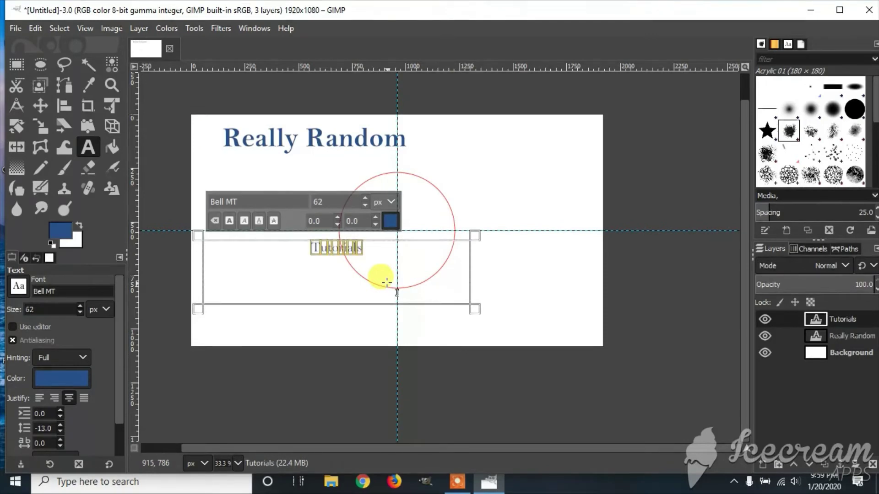
pyautogui.click(235, 222)
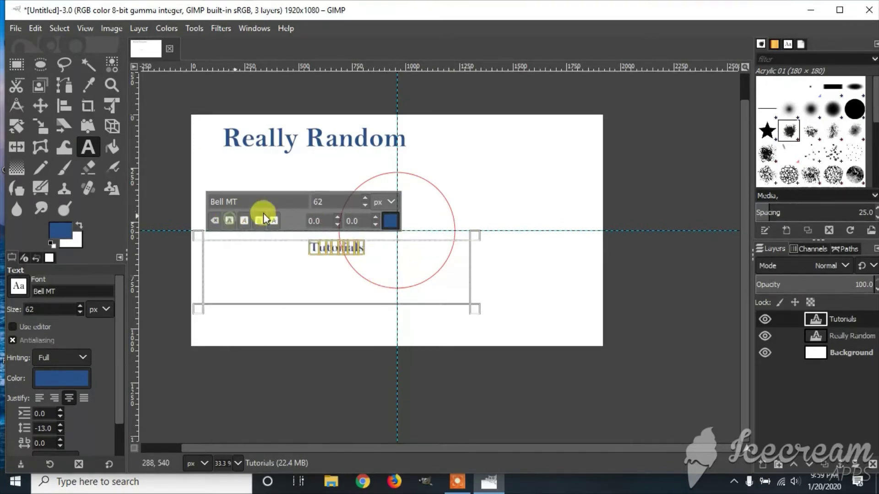
pyautogui.click(365, 199)
pyautogui.click(365, 199)
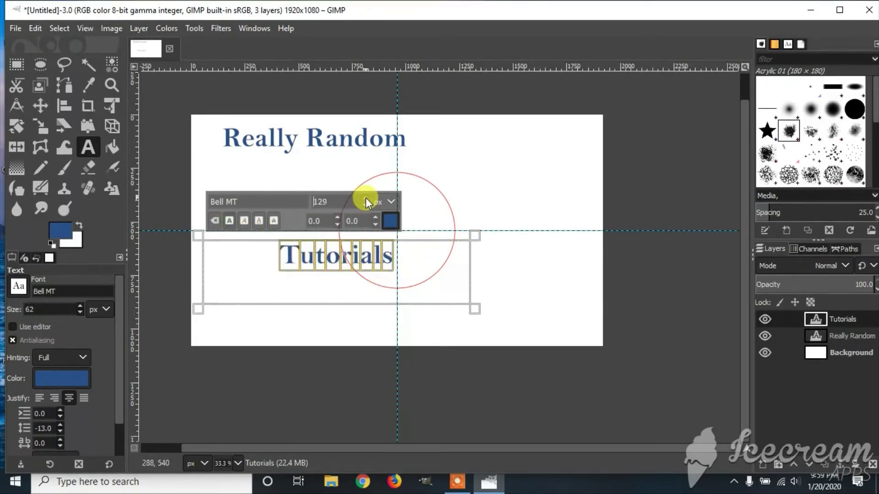
pyautogui.click(365, 199)
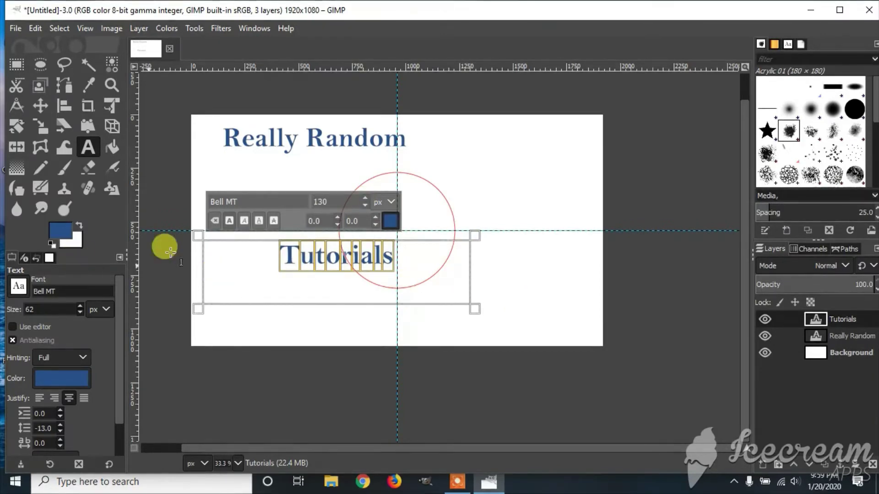
pyautogui.click(571, 300)
# Move the "Tutorials" text down and to the left, so that the word clears the circular path
pyautogui.click(15, 148)
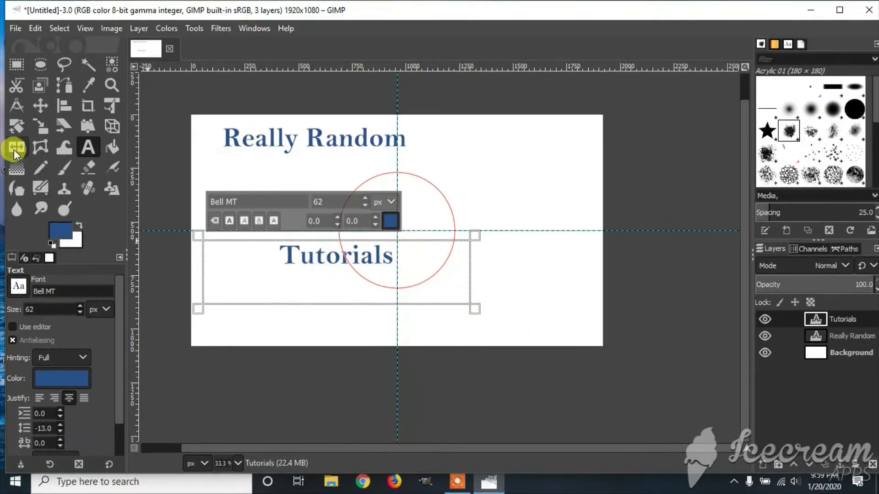
pyautogui.click(40, 107)
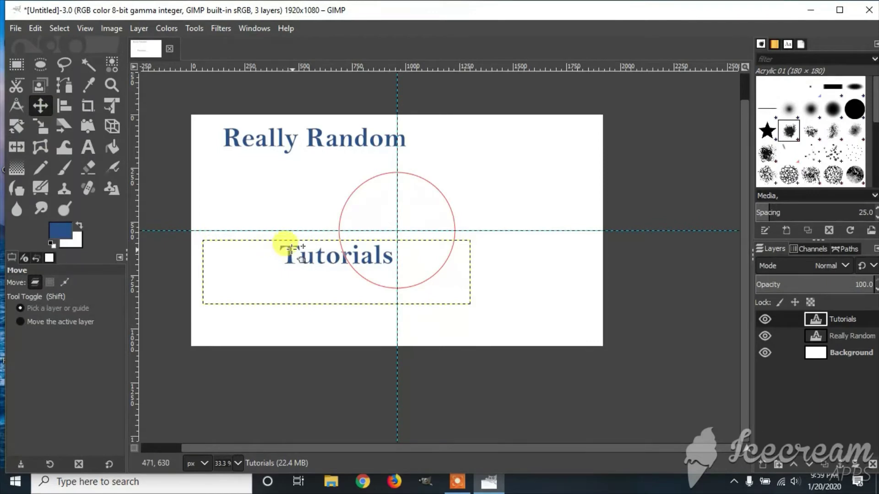
pyautogui.moveTo(284, 254); pyautogui.dragTo(220, 277)
pyautogui.press('ctrl')
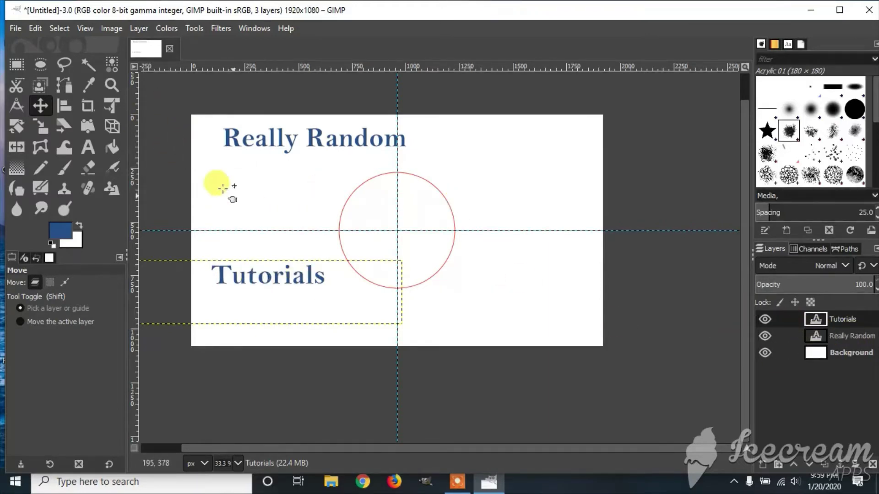
# Run Text along Path on the Tutorials layer and add a 1920 × 1080 px transparent layer named Words
pyautogui.rightClick(839, 316)
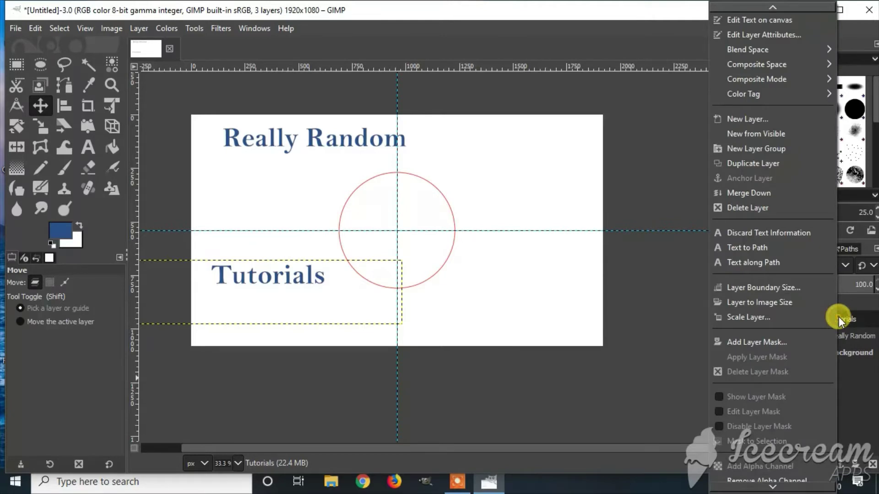
pyautogui.click(731, 263)
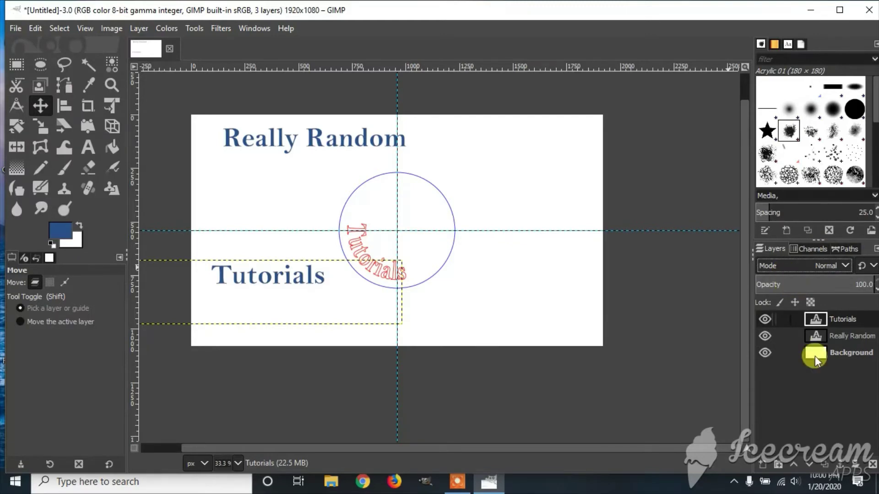
pyautogui.rightClick(809, 375)
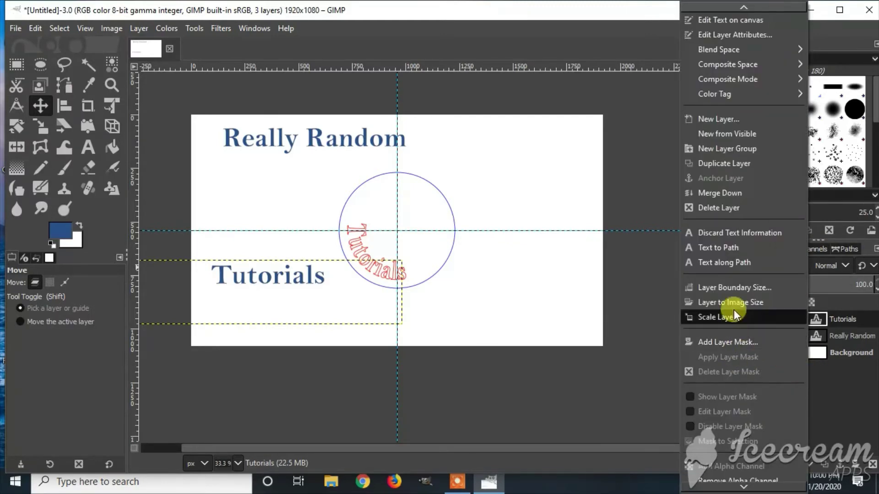
pyautogui.click(734, 120)
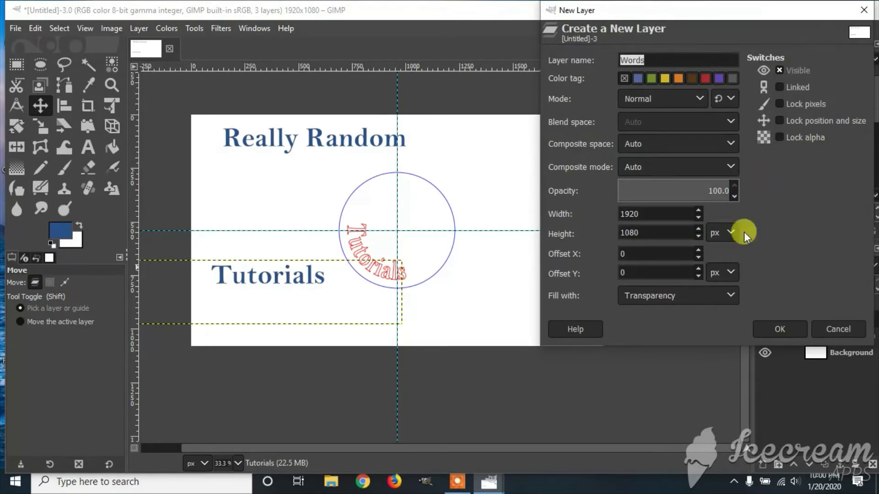
pyautogui.click(778, 329)
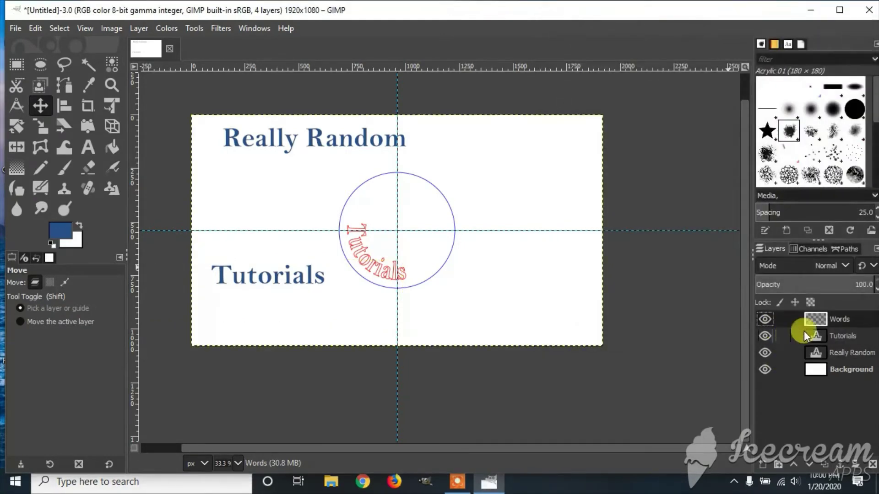
# Convert the curved "Tutorials" path to a selection
pyautogui.click(848, 249)
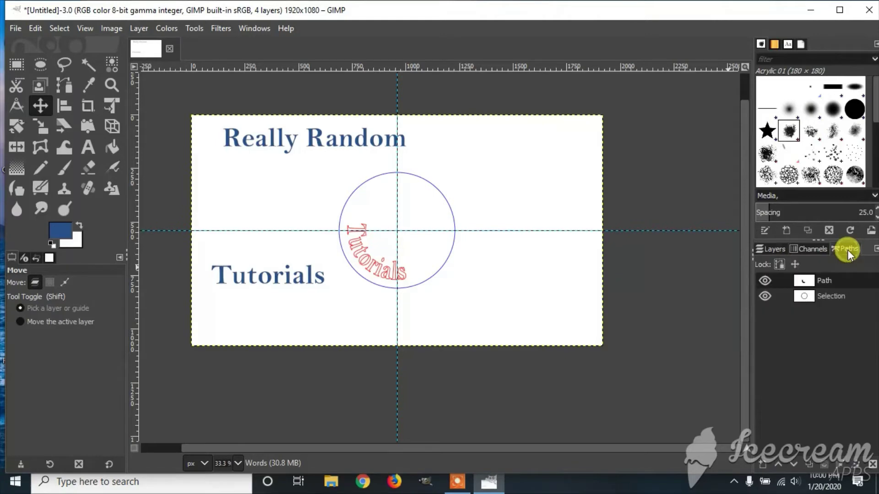
pyautogui.rightClick(828, 281)
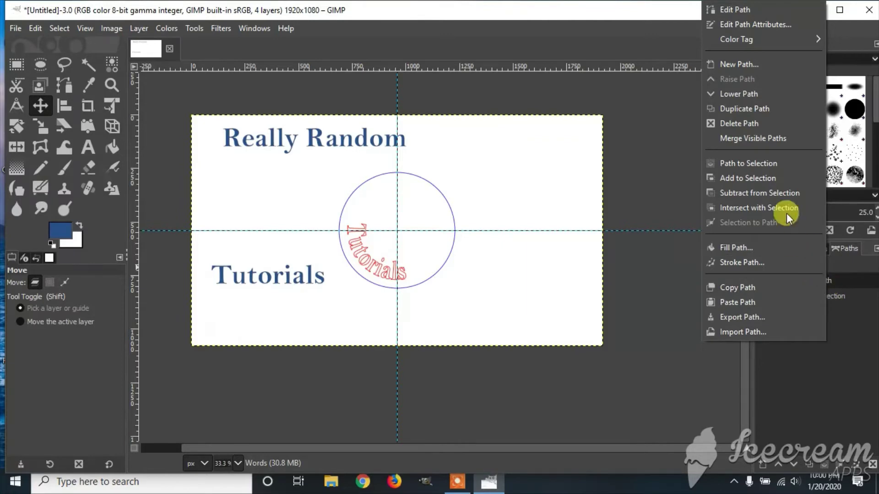
pyautogui.click(770, 164)
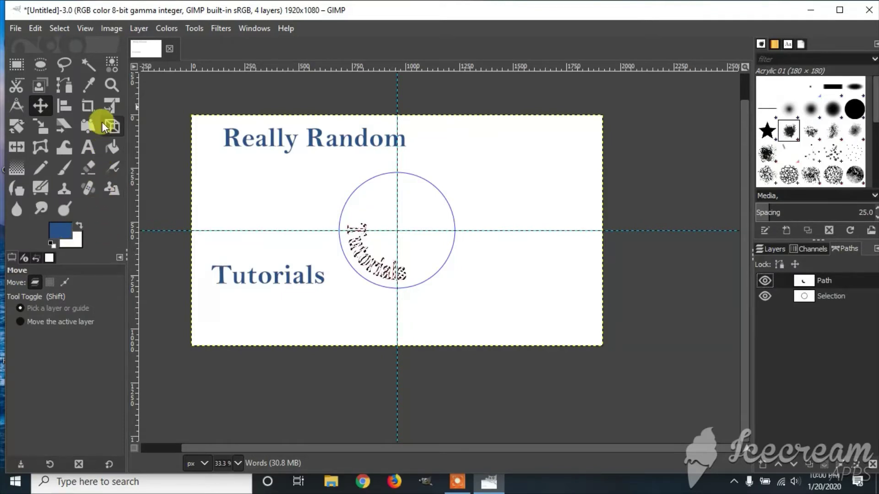
# Fill the curved text selection with the blue foreground color on the Words layer and deselect everything
pyautogui.click(58, 28)
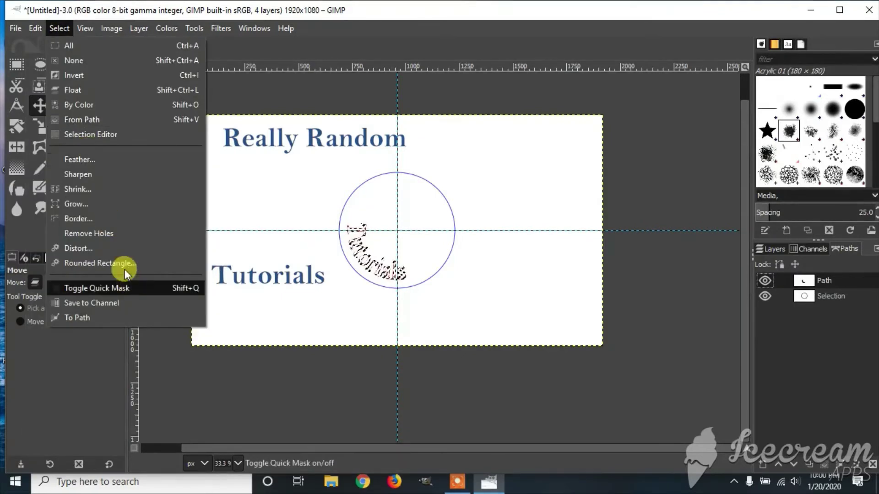
pyautogui.moveTo(34, 29)
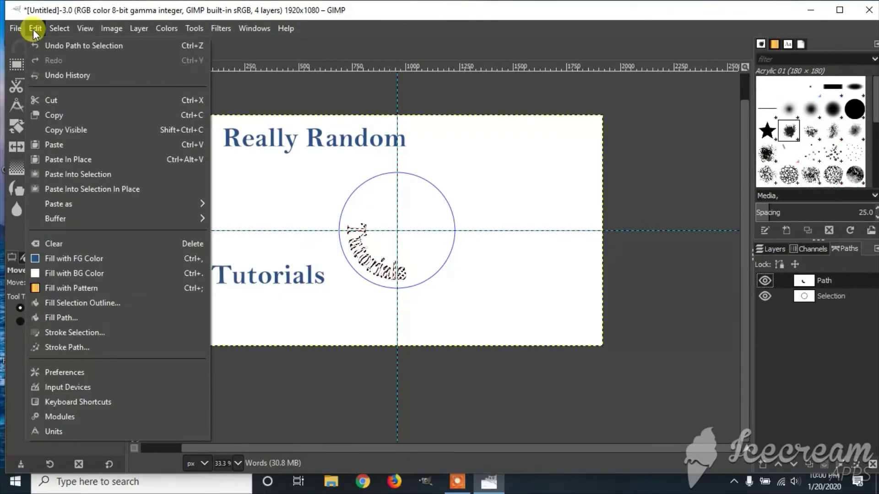
pyautogui.click(78, 262)
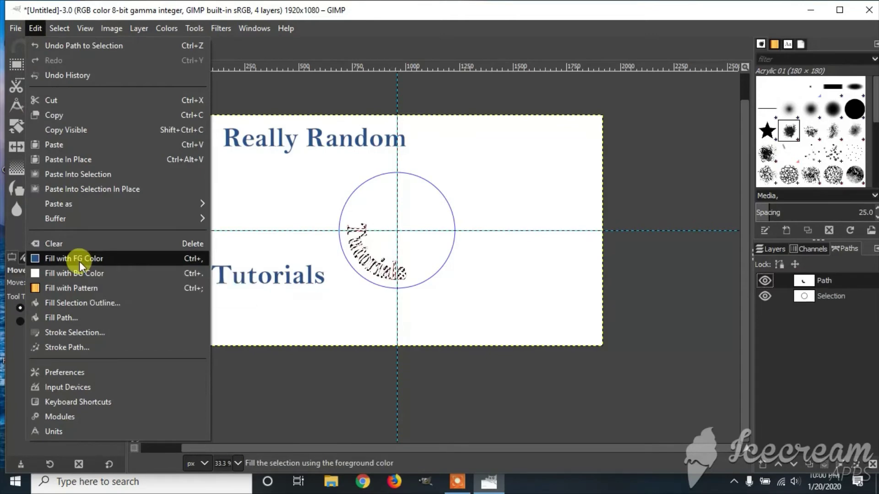
pyautogui.click(67, 30)
pyautogui.click(68, 58)
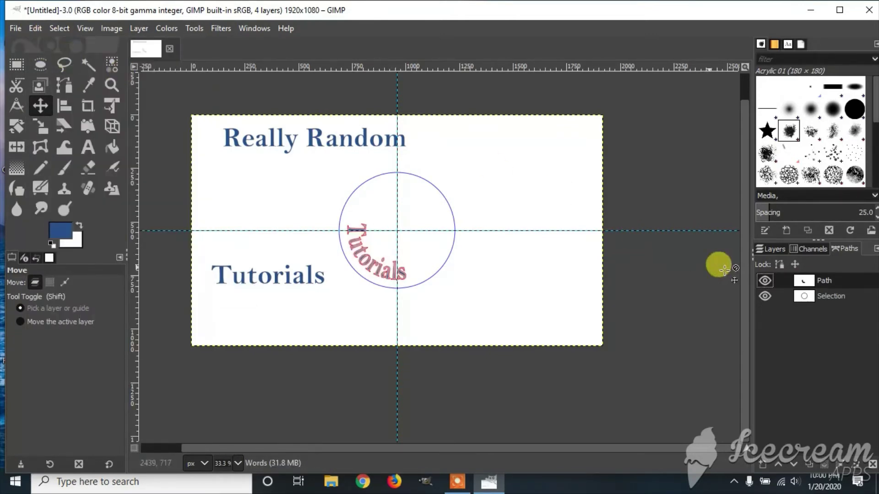
# Delete the curved text path, keeping the circle path, and hide the original Tutorials text layer
pyautogui.rightClick(809, 284)
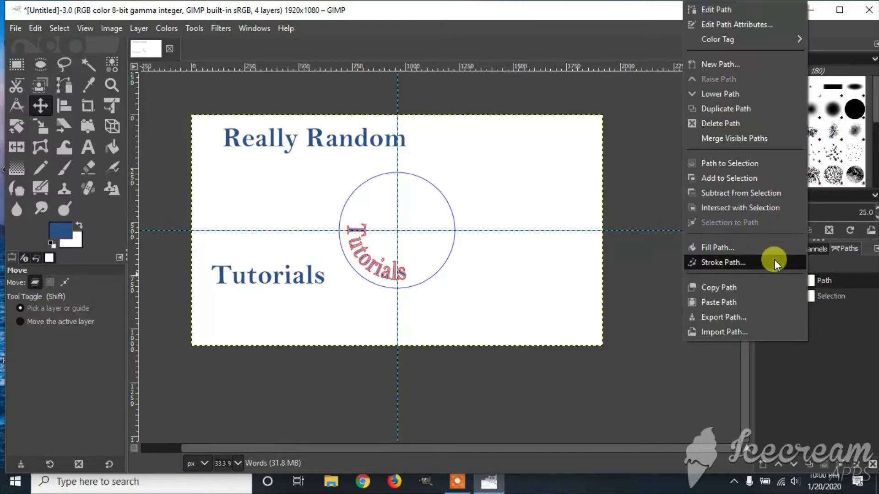
pyautogui.click(730, 122)
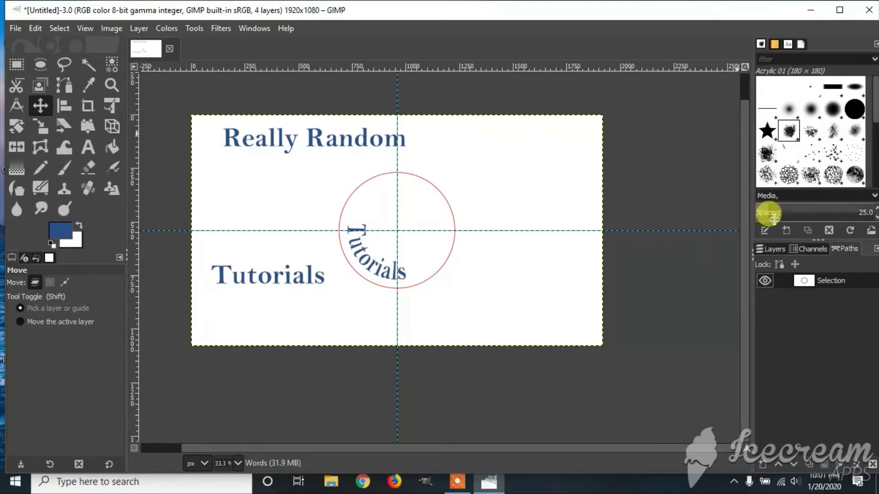
pyautogui.click(772, 250)
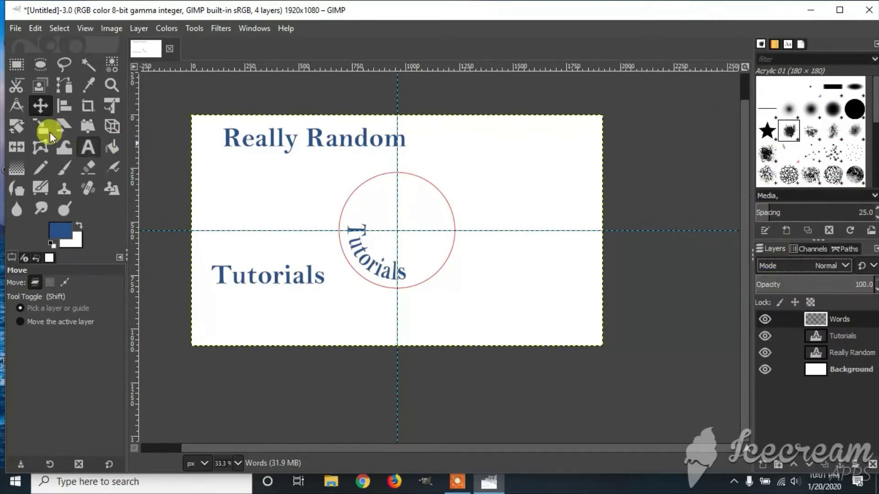
pyautogui.click(763, 337)
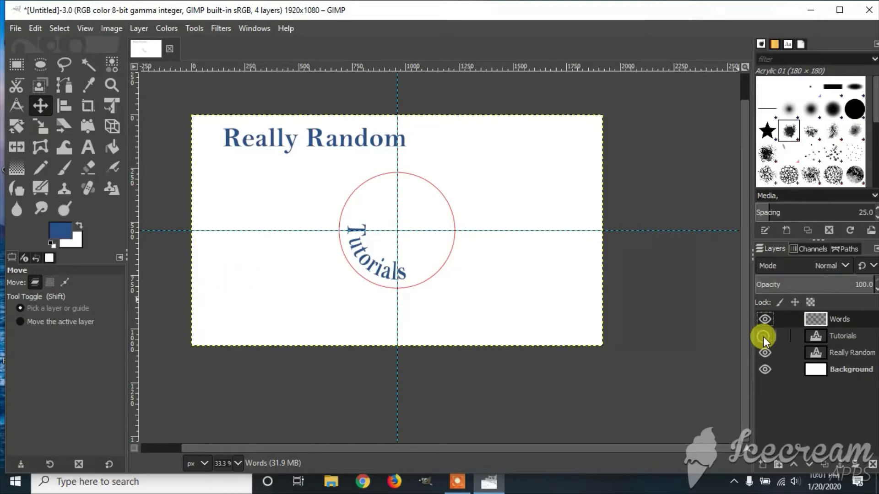
# Rotate the Words layer by about -41.87° around the image center to center the curved text at the circle's bottom
pyautogui.click(18, 127)
pyautogui.moveTo(231, 194); pyautogui.dragTo(402, 226)
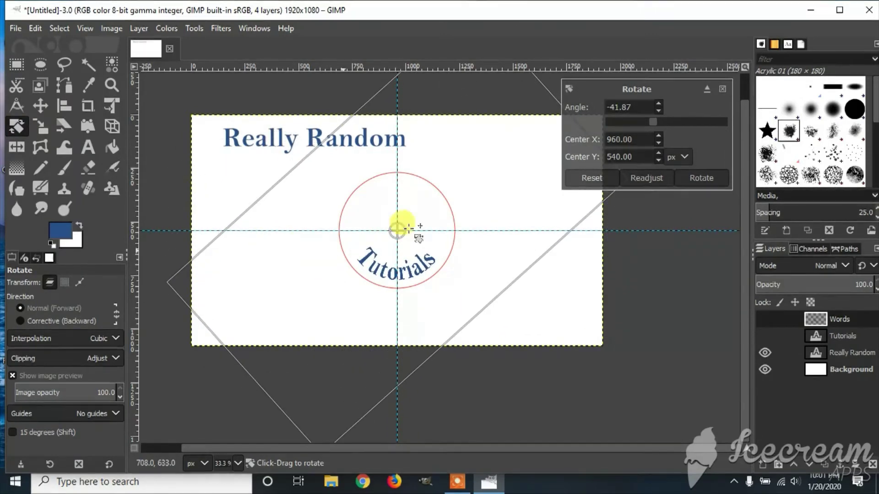
pyautogui.click(701, 178)
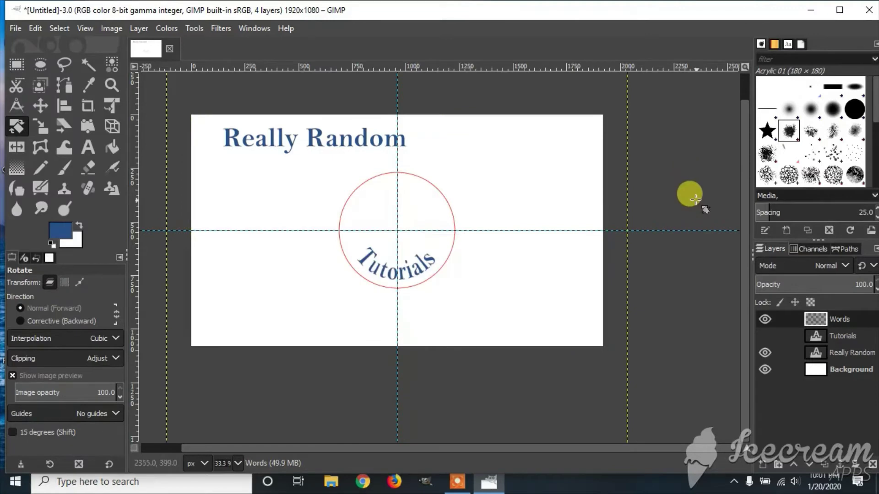
# Make the Really Random layer active, flip the circular path horizontally and set the Flip tool back to transforming layers
pyautogui.click(843, 351)
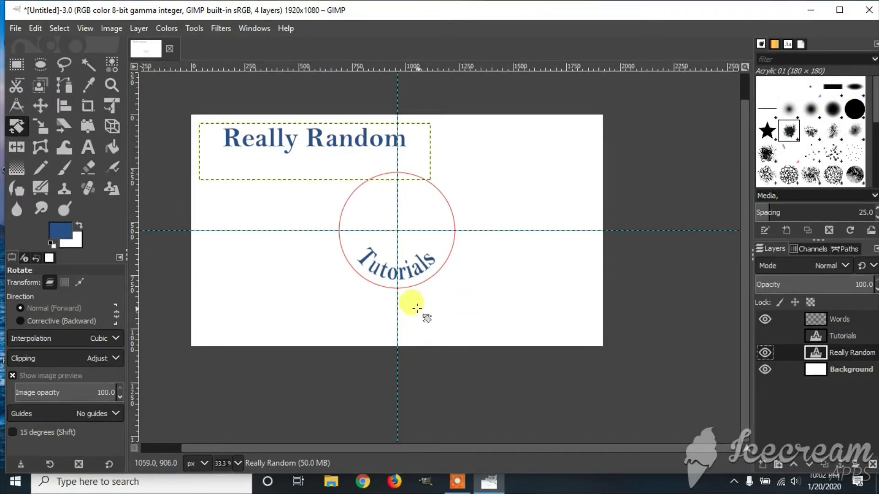
pyautogui.click(17, 146)
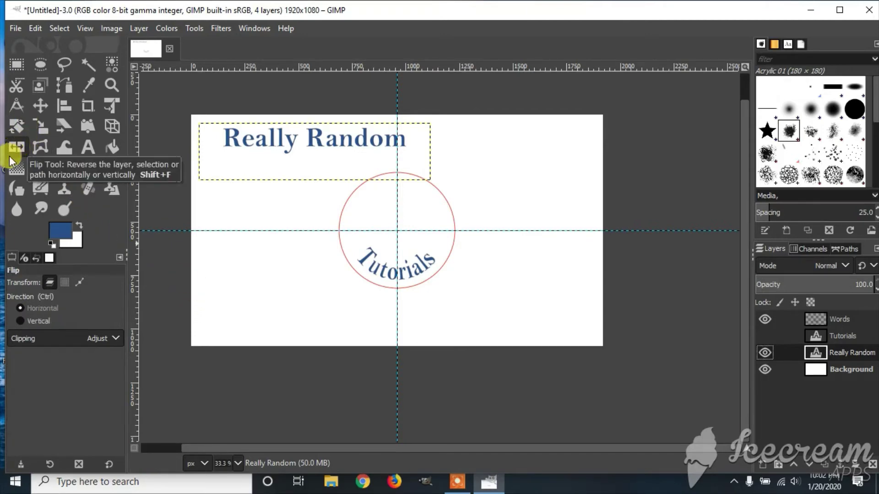
pyautogui.click(78, 284)
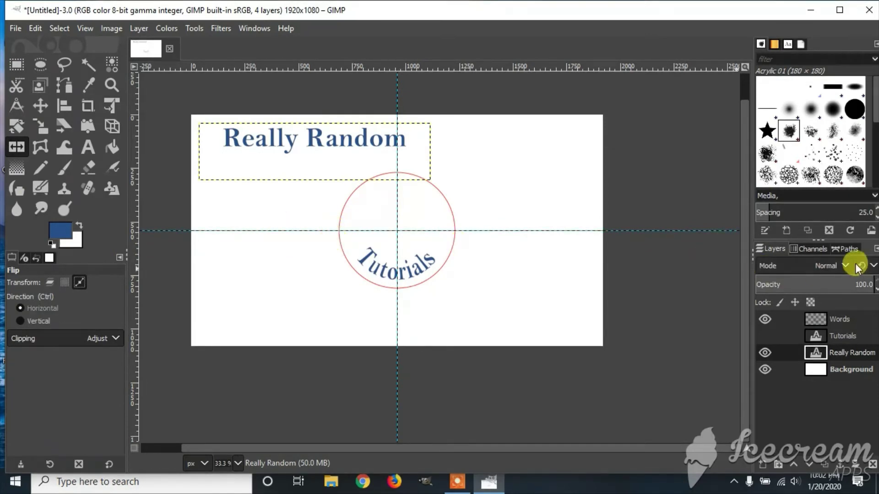
pyautogui.click(851, 247)
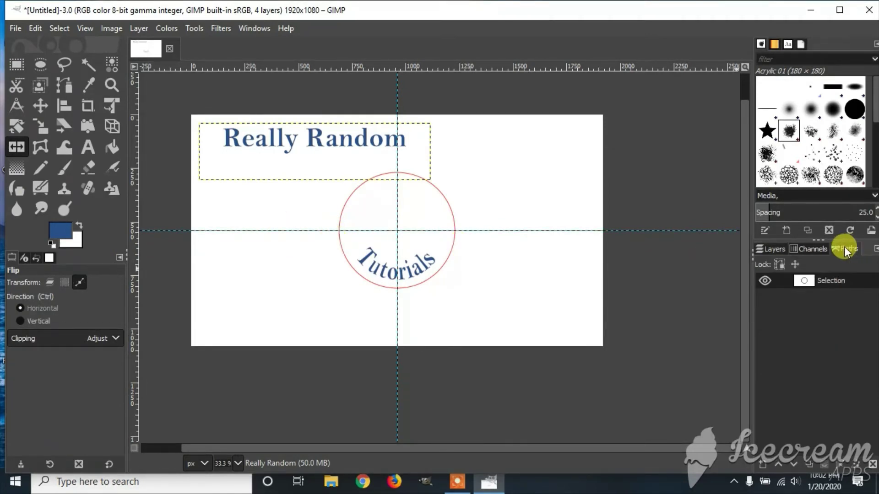
pyautogui.click(825, 282)
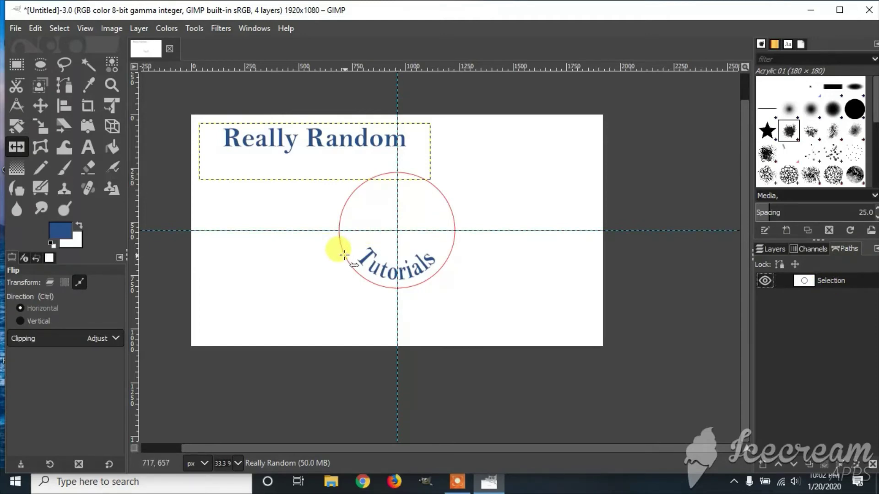
pyautogui.click(344, 255)
pyautogui.click(49, 282)
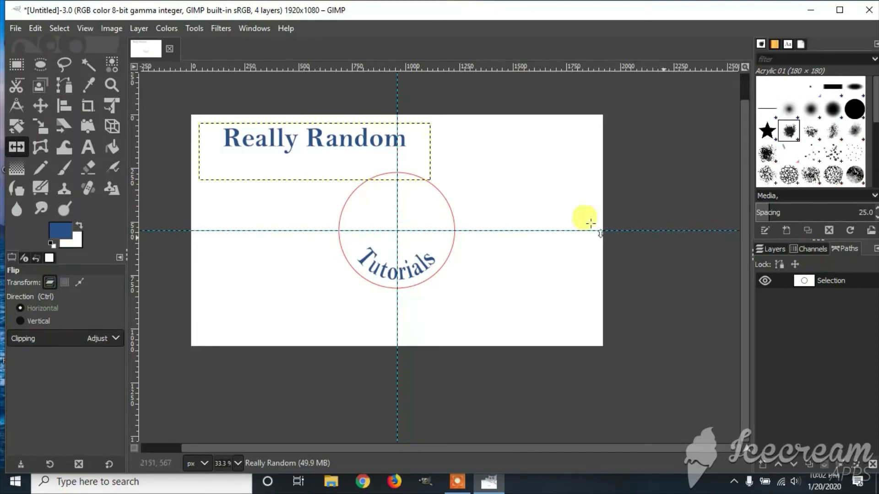
pyautogui.click(773, 248)
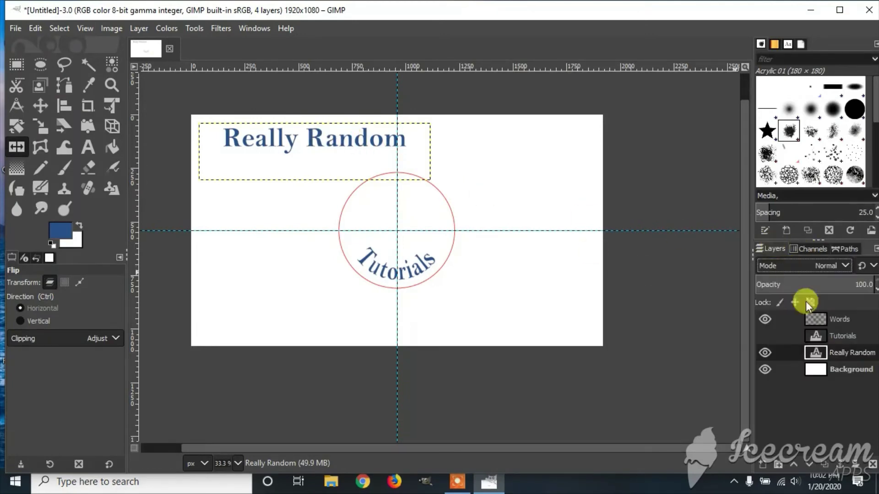
# Bend the Really Random text along the circular path and hide the original Really Random text layer
pyautogui.rightClick(842, 355)
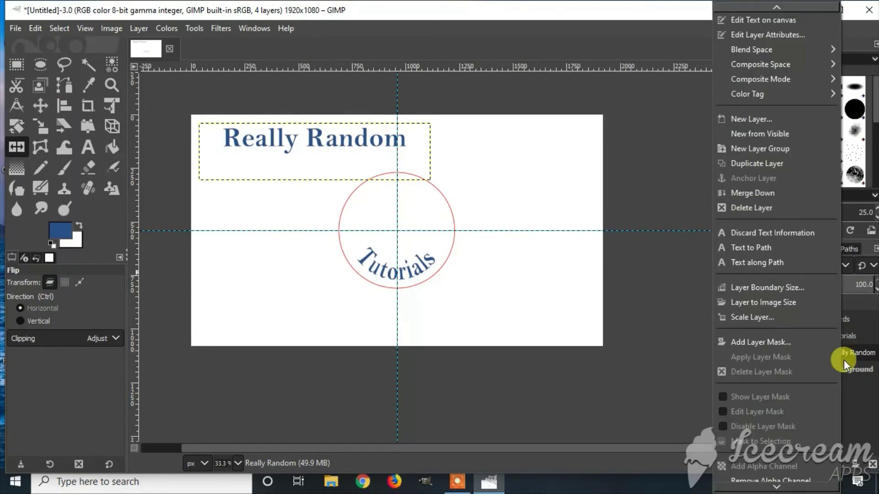
pyautogui.click(774, 268)
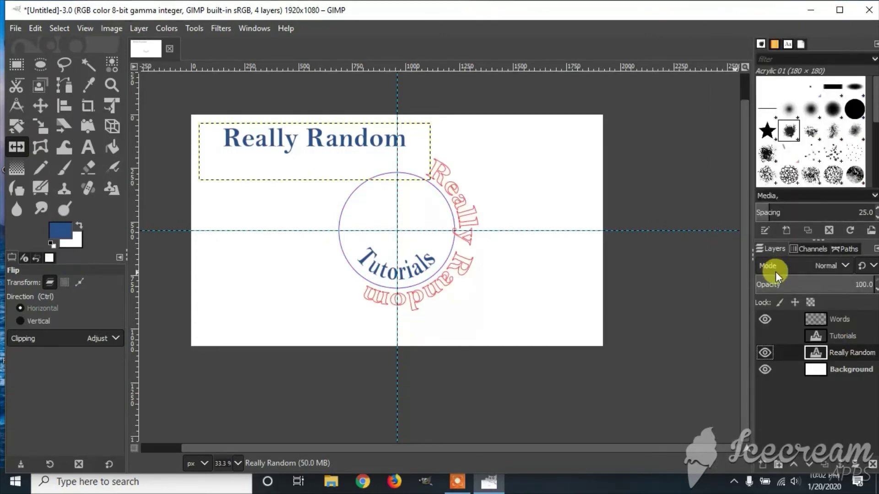
pyautogui.click(763, 353)
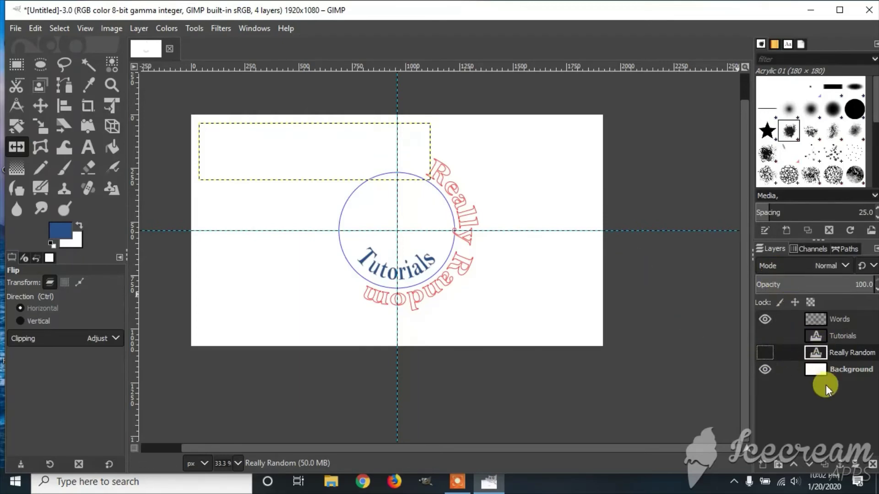
# Add a transparent 1920 × 1080 px layer directly above the Really Random layer, using the suggested name Words
pyautogui.rightClick(831, 398)
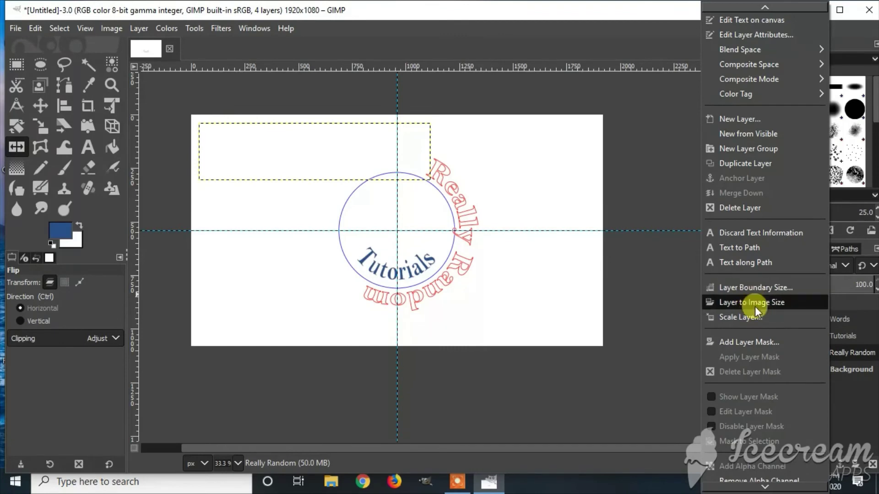
pyautogui.click(752, 123)
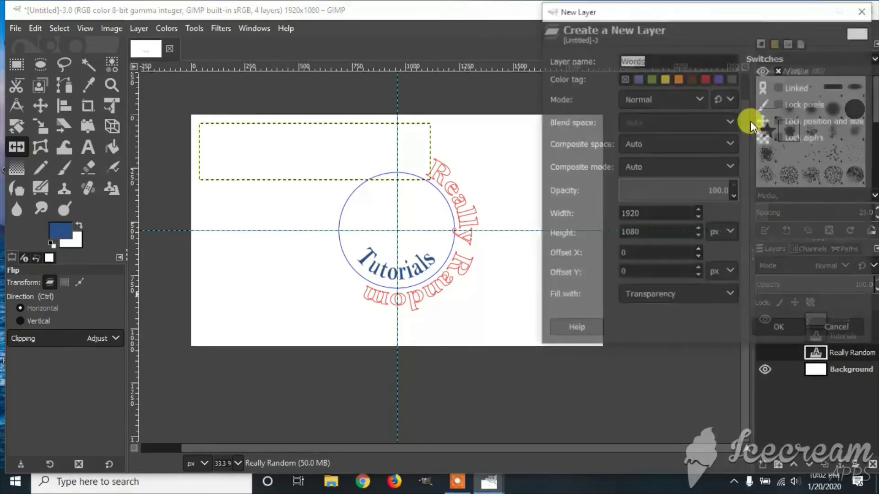
pyautogui.click(793, 325)
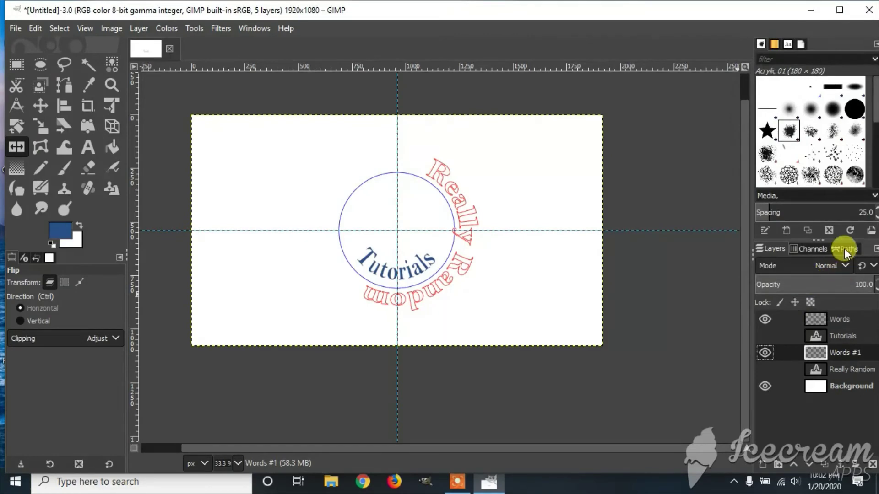
# Convert the curved Really Random path to a selection, fill it with the blue foreground color on the new layer and deselect everything
pyautogui.click(844, 249)
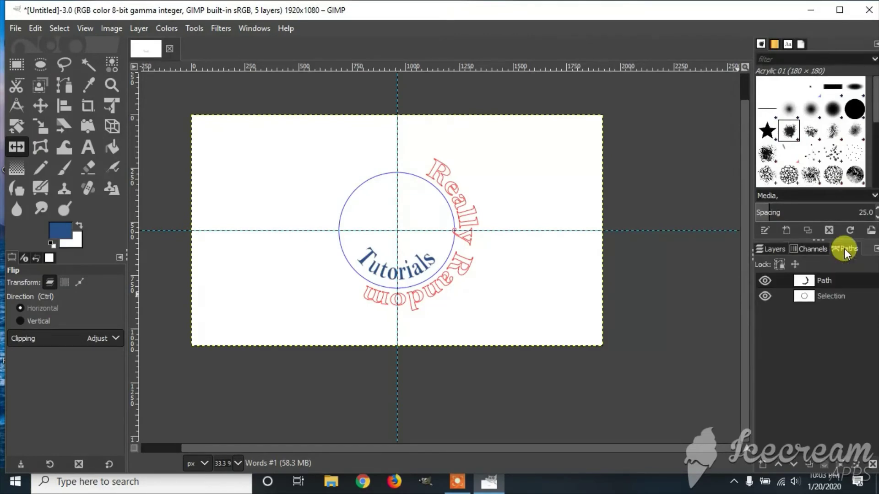
pyautogui.rightClick(823, 281)
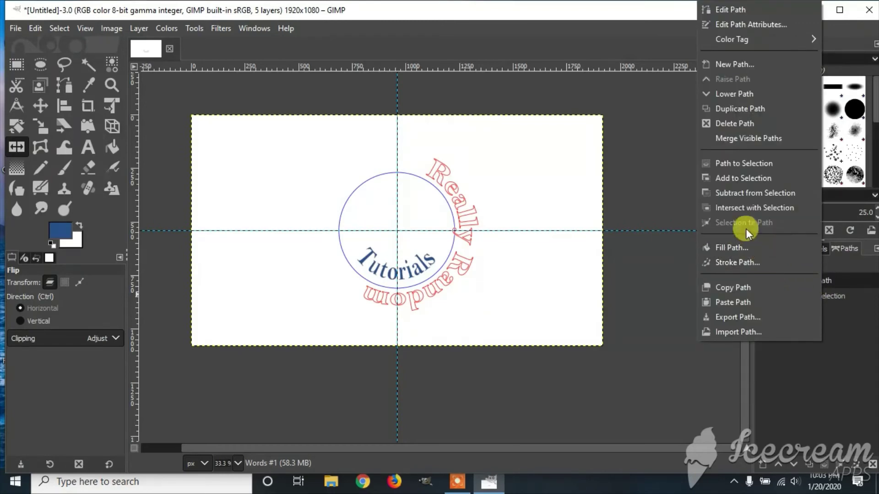
pyautogui.click(745, 165)
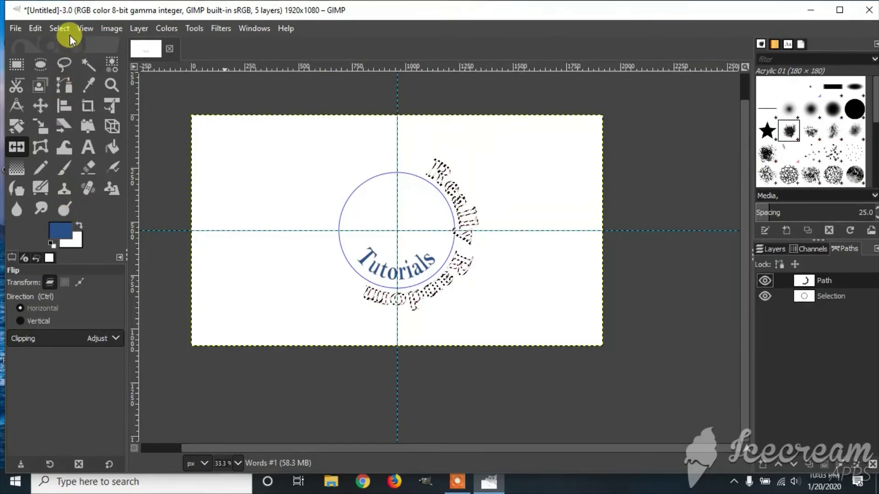
pyautogui.click(35, 28)
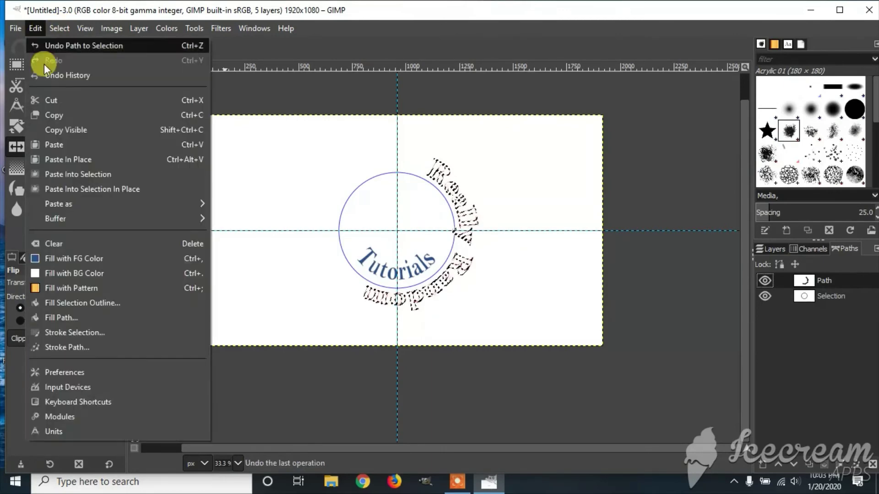
pyautogui.click(89, 258)
pyautogui.click(67, 28)
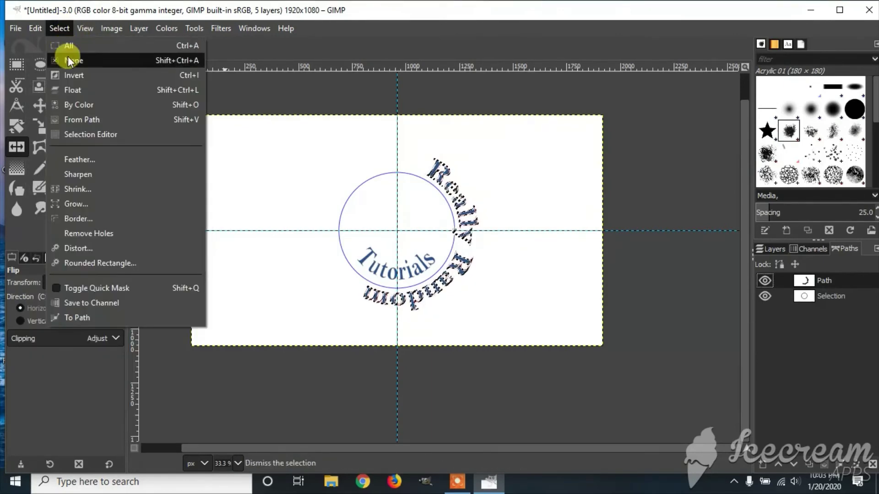
pyautogui.click(71, 57)
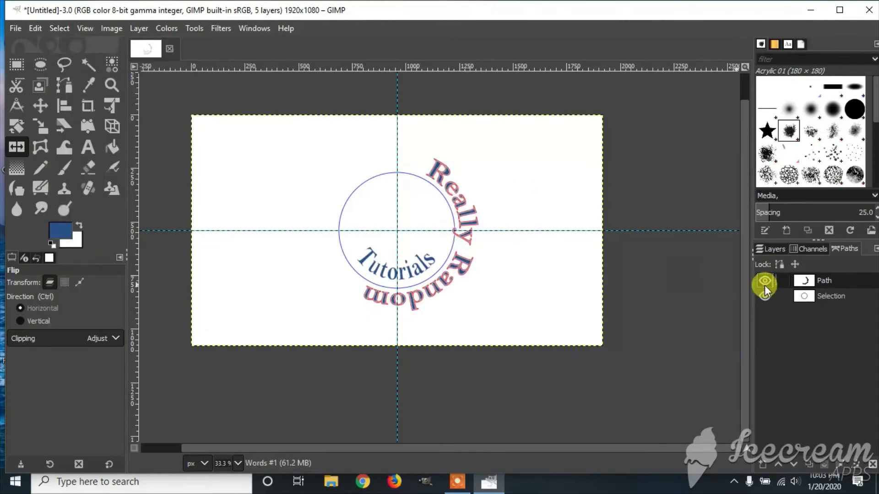
# Delete the curved Really Random text path, keeping the circle path
pyautogui.click(806, 282)
pyautogui.rightClick(820, 284)
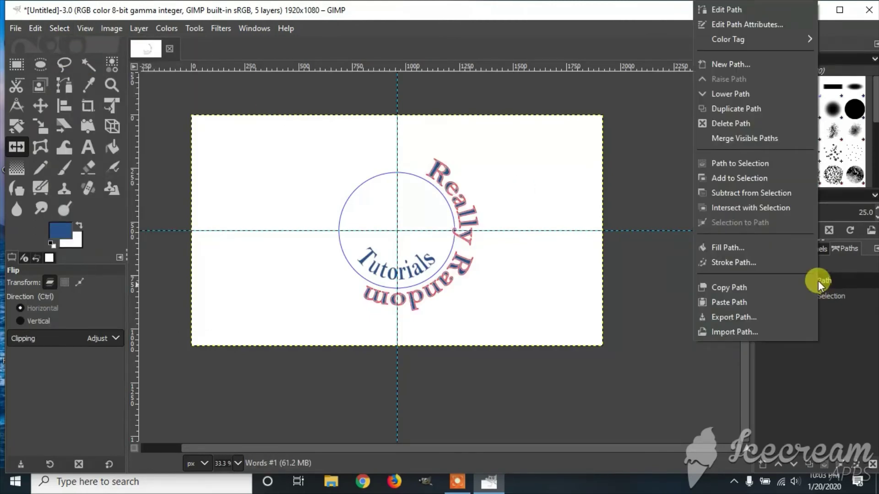
pyautogui.click(721, 123)
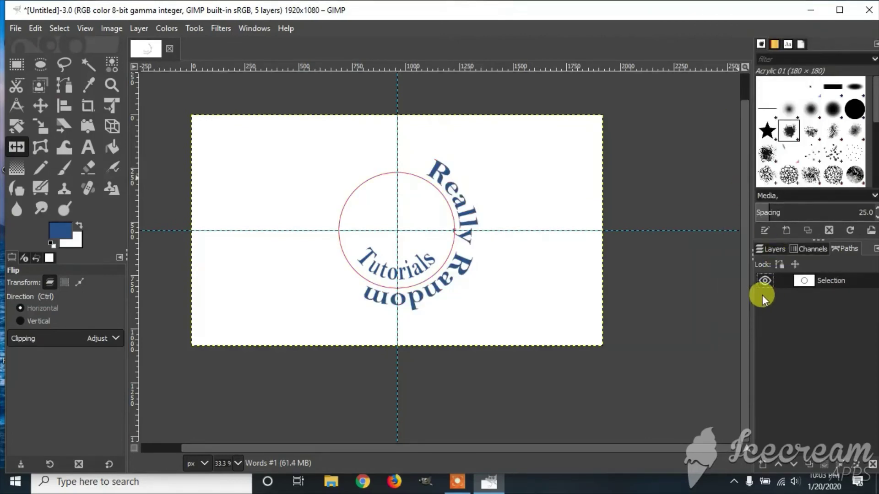
# Rotate the Words #1 layer by about -114.66° around the image center to center the curved text over the circle's top
pyautogui.click(757, 250)
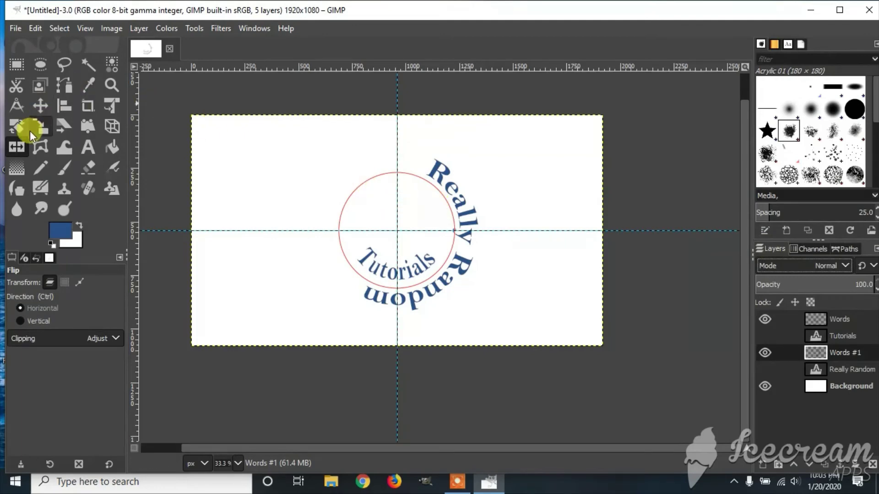
pyautogui.click(16, 130)
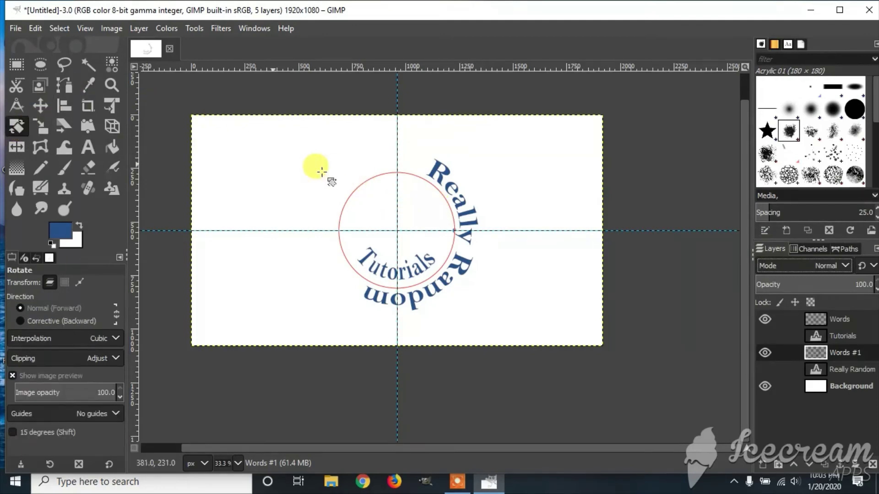
pyautogui.moveTo(373, 159); pyautogui.dragTo(273, 342)
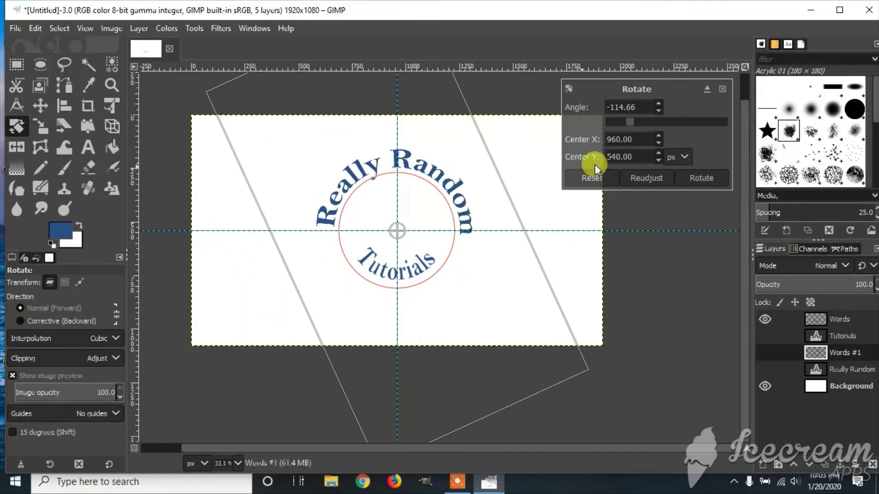
pyautogui.click(708, 180)
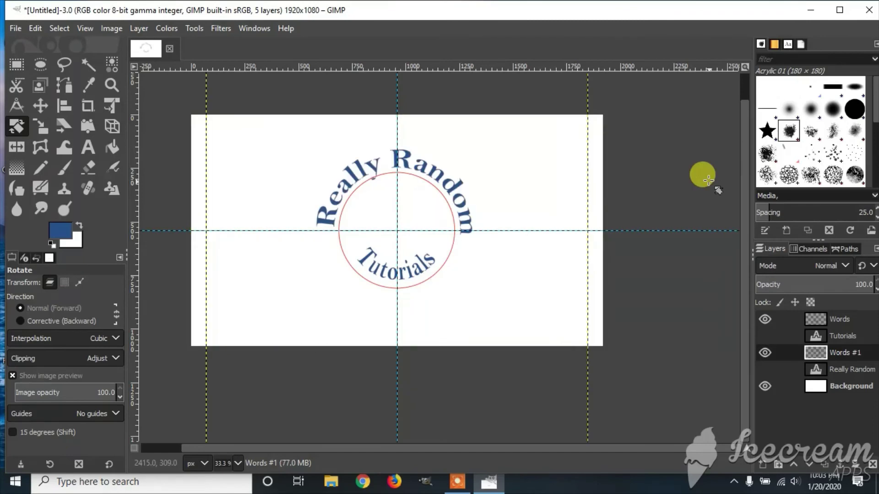
# Hide the circle path named Selection and return to the layer list
pyautogui.click(849, 249)
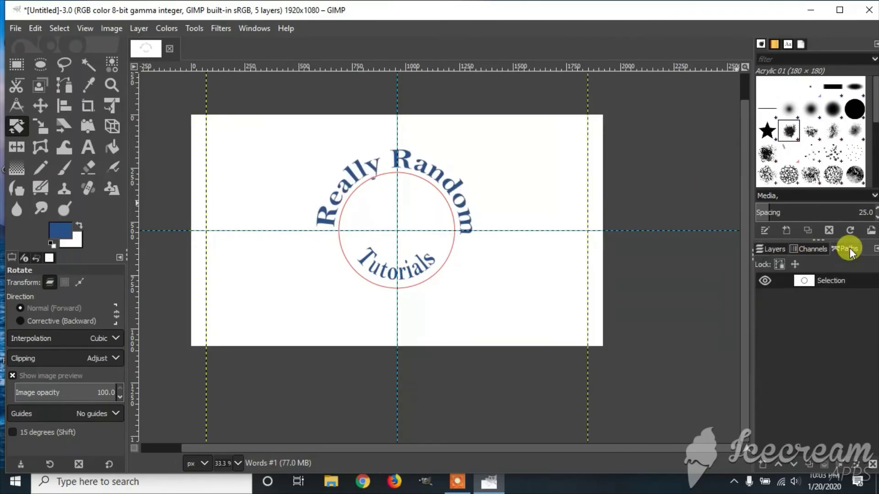
pyautogui.click(763, 281)
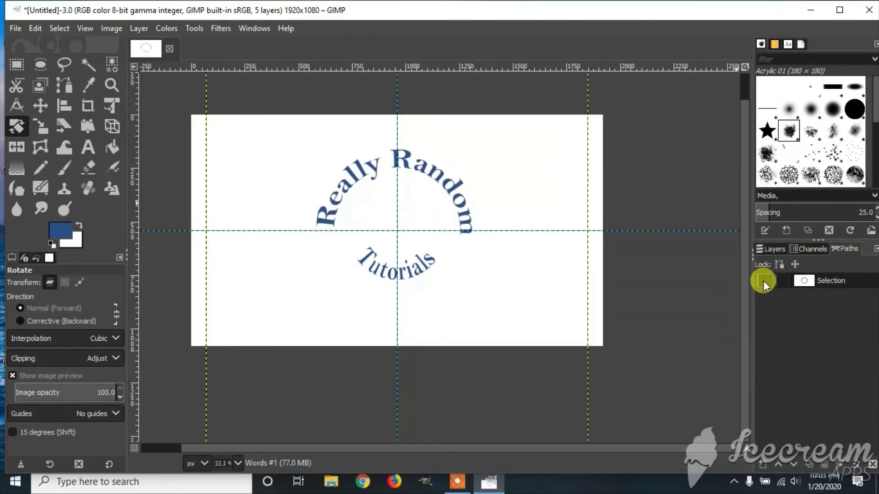
pyautogui.click(777, 250)
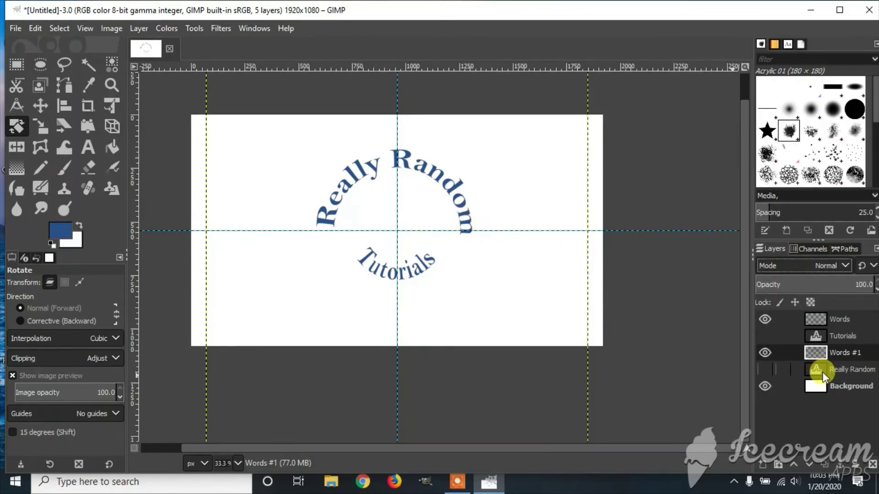
# Scale the Words layer proportionally to about 3081 × 2987 px, keeping it centered on the intersection of the guides
pyautogui.click(817, 323)
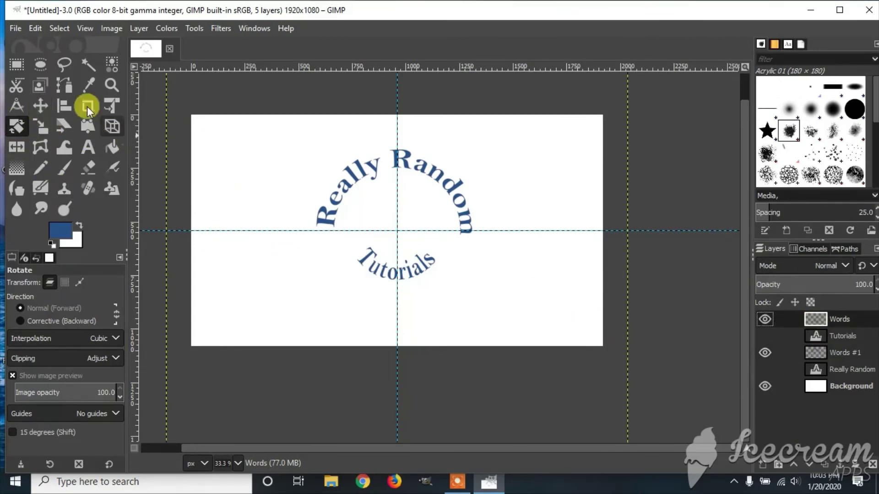
pyautogui.click(42, 125)
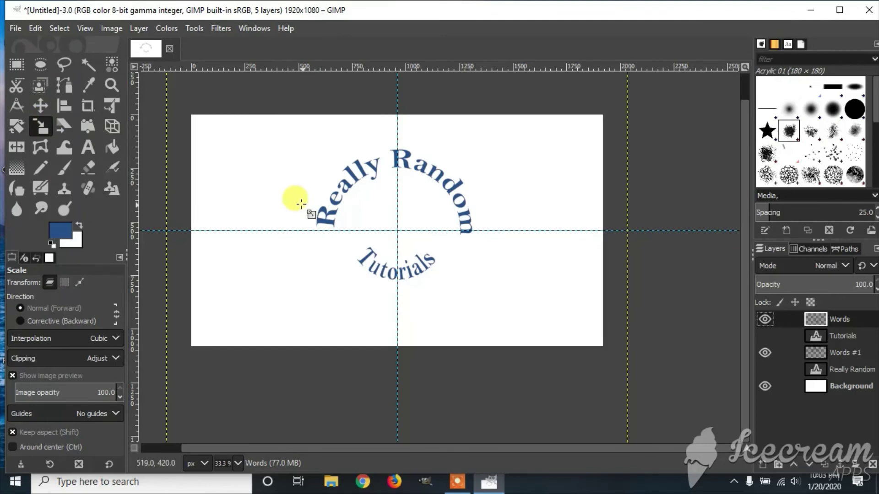
pyautogui.moveTo(294, 198); pyautogui.dragTo(118, 101)
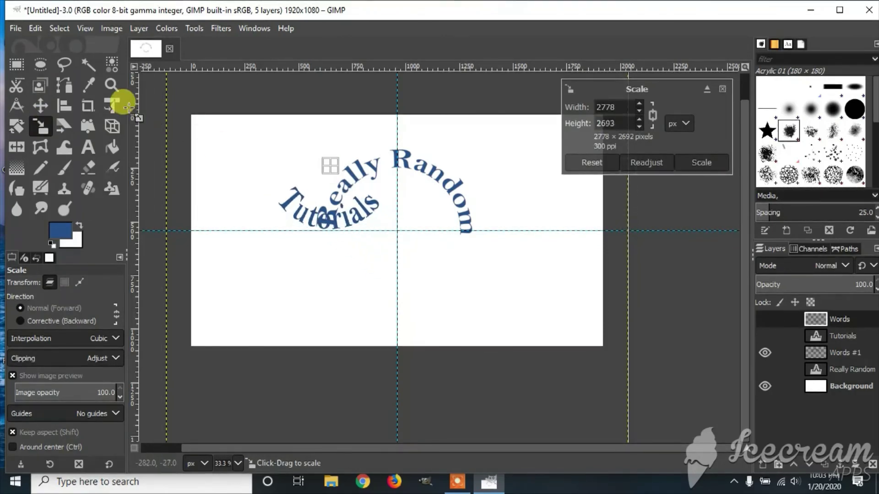
pyautogui.moveTo(344, 185); pyautogui.dragTo(397, 230)
pyautogui.moveTo(310, 218); pyautogui.dragTo(235, 168)
pyautogui.moveTo(366, 201); pyautogui.dragTo(407, 231)
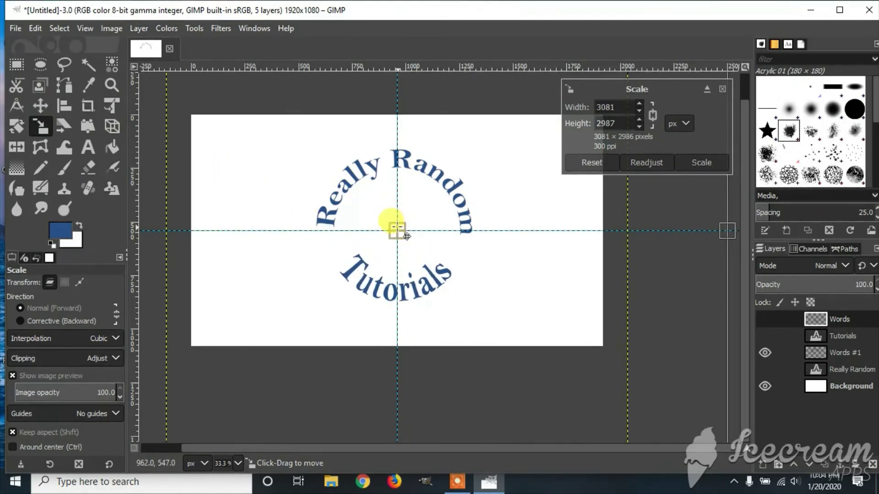
pyautogui.click(699, 165)
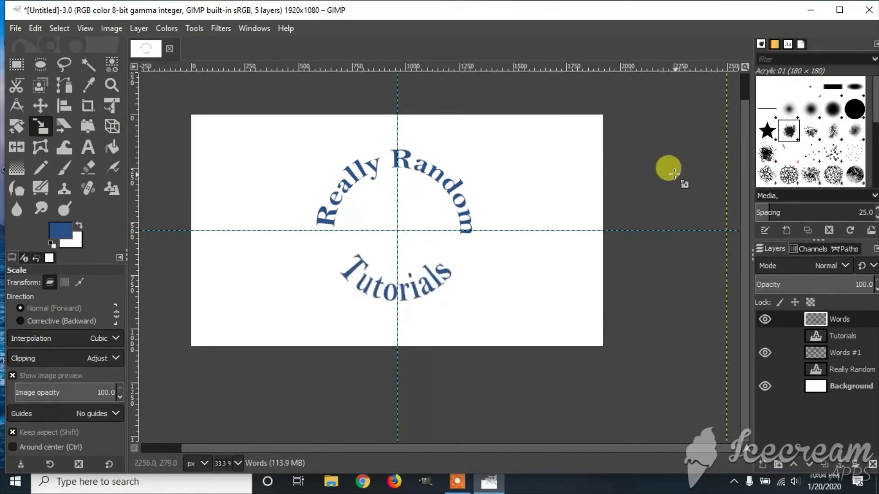